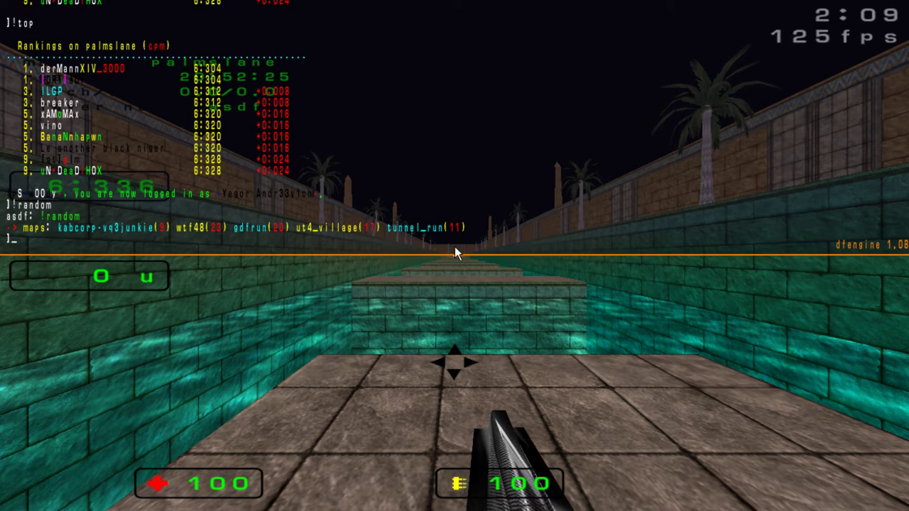
Step: Call a server vote from the console to change the map to gdfrun, then return to the game view
{"action": "type", "text": "ca"}
{"action": "key", "text": "Tab"}
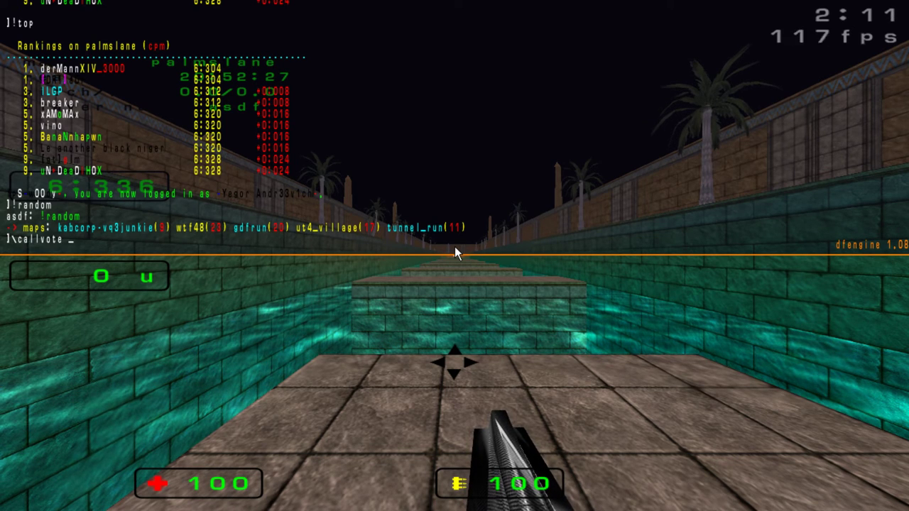
{"action": "type", "text": "map "}
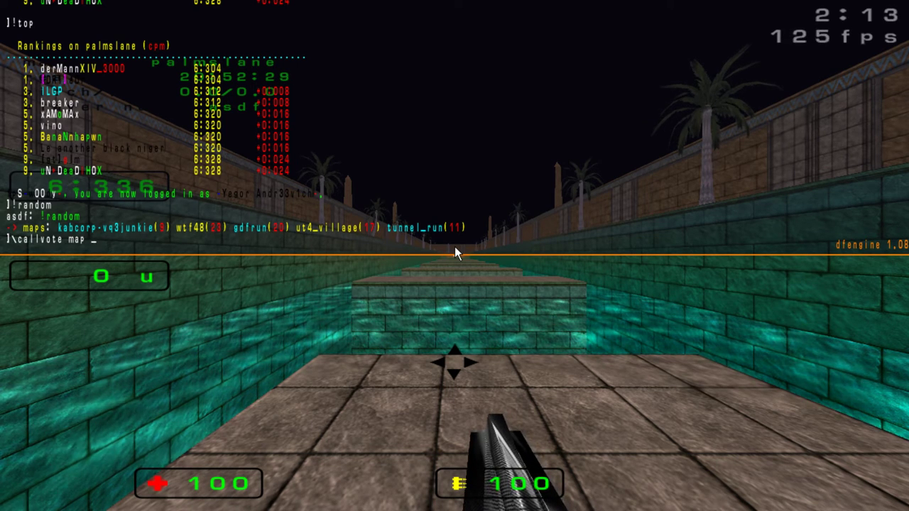
{"action": "type", "text": "gdfrun"}
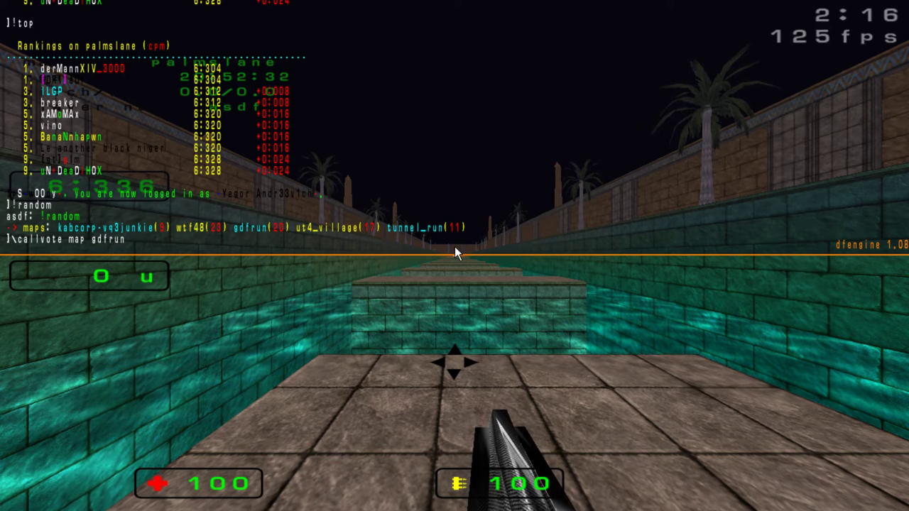
{"action": "key", "text": "Return"}
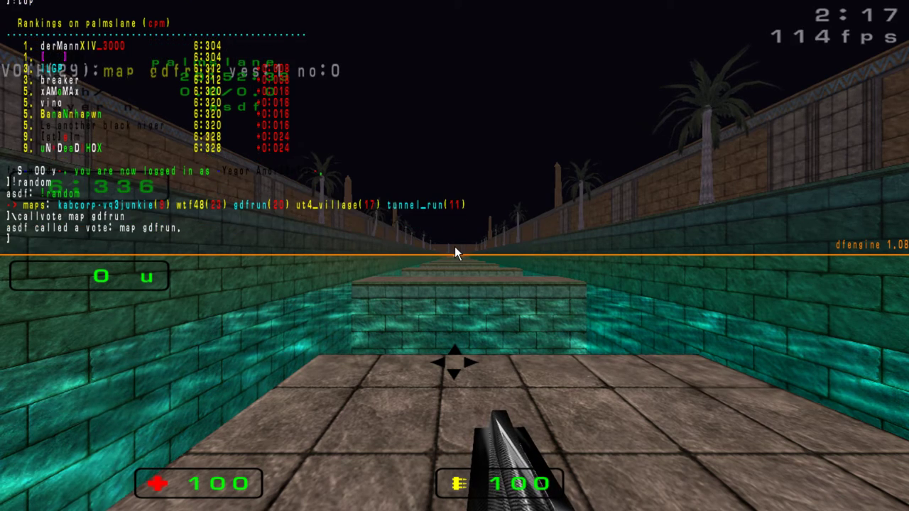
{"action": "key", "text": "grave"}
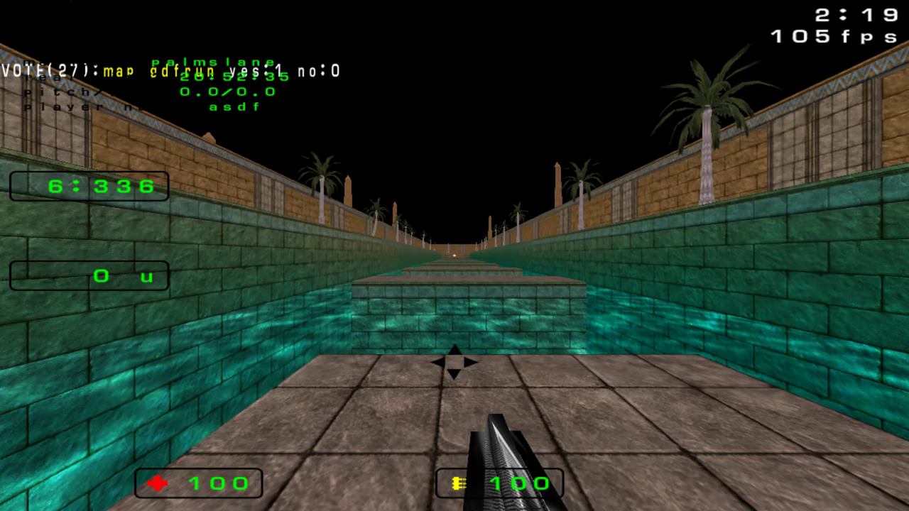
{"action": "key", "text": "Tab"}
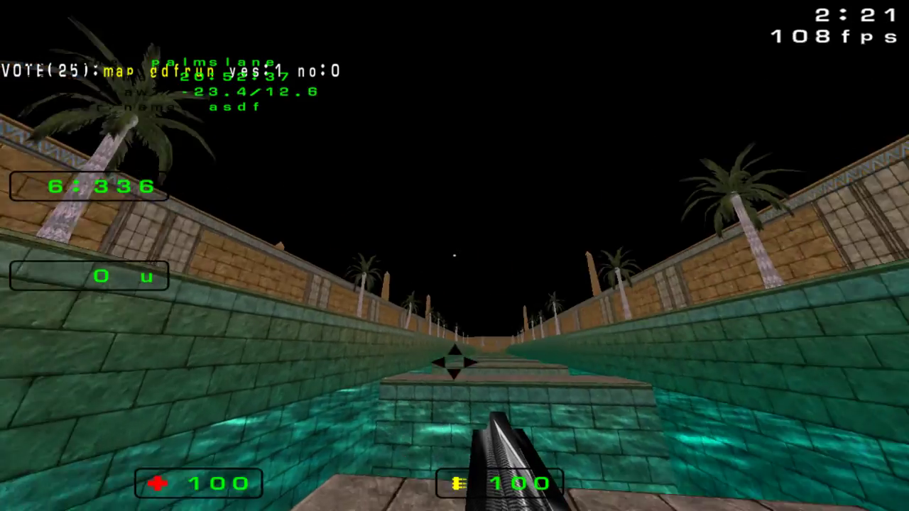
{"action": "left_click", "coordinate": [454, 362]}
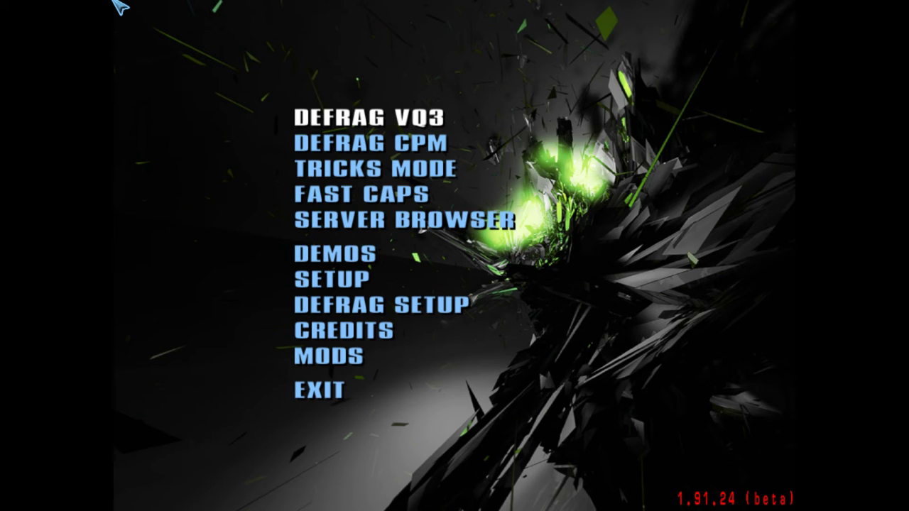
Step: Switch to Windows Explorer, reopen the Defrag folder from C:\Games, select dfe108-snap and maximize the window
{"action": "key", "text": "grave"}
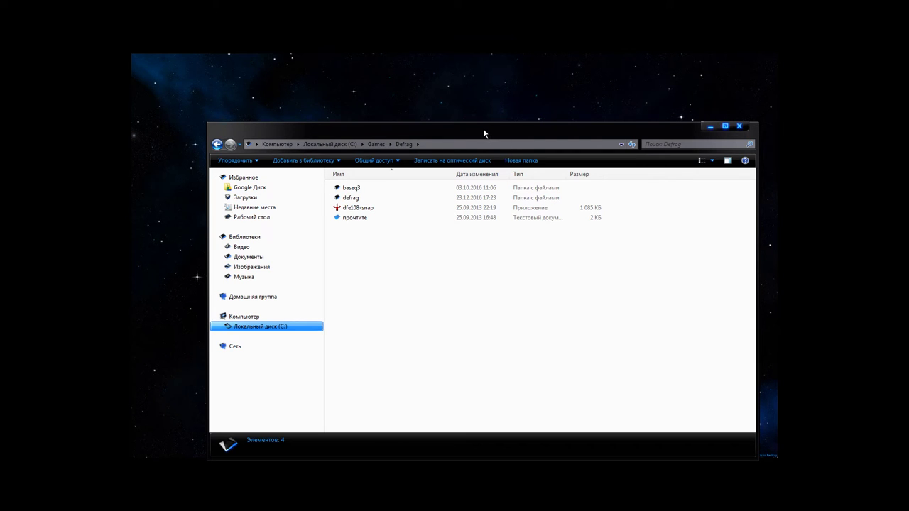
{"action": "left_click_drag", "start_coordinate": [483, 133], "coordinate": [464, 61]}
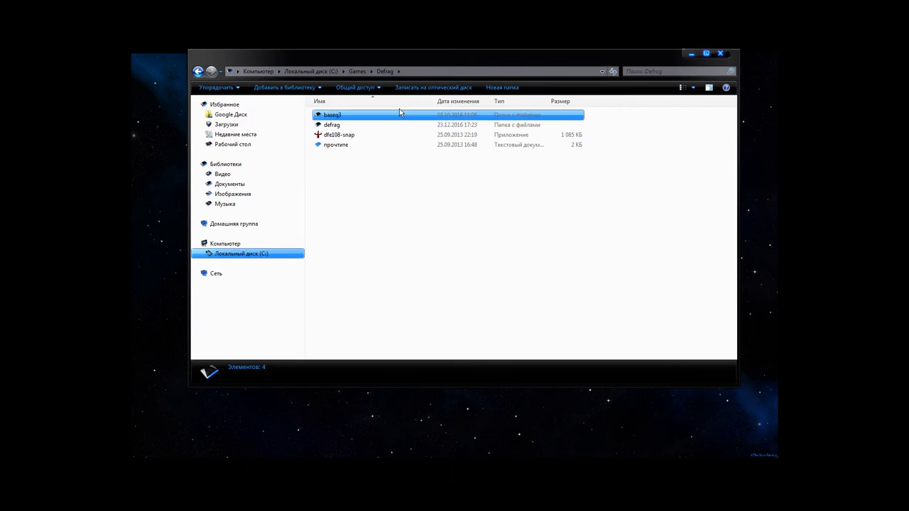
{"action": "left_click", "coordinate": [361, 72]}
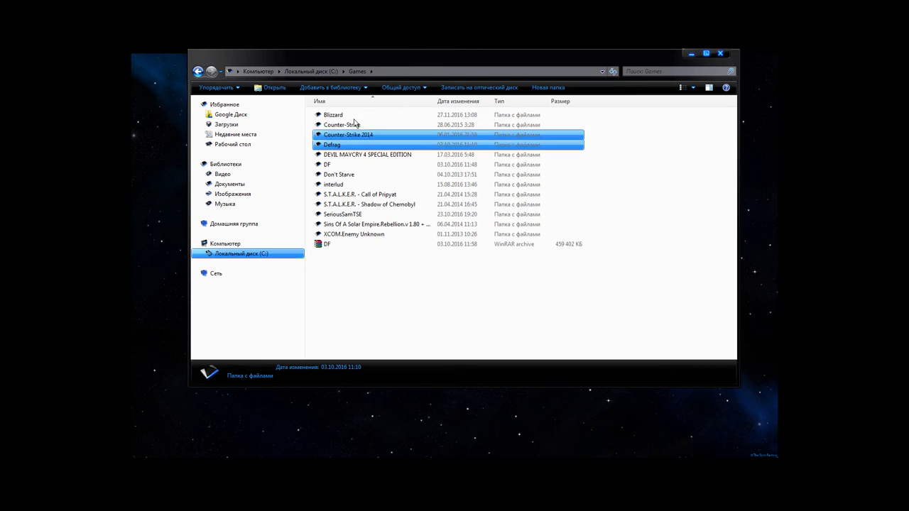
{"action": "double_click", "coordinate": [343, 148]}
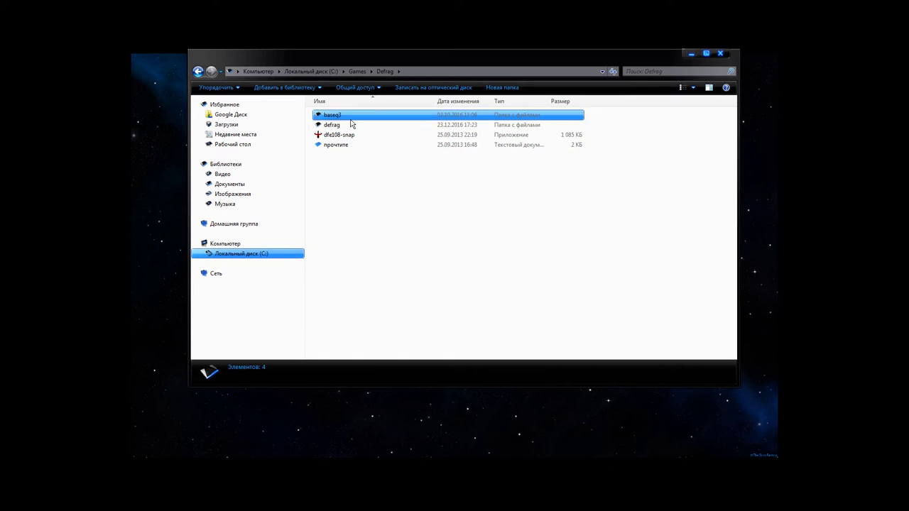
{"action": "left_click", "coordinate": [347, 135]}
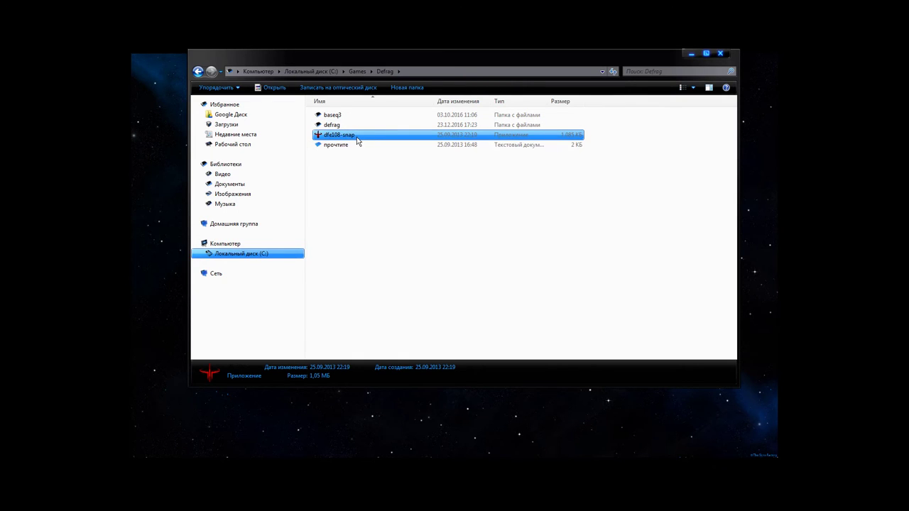
{"action": "double_click", "coordinate": [517, 76]}
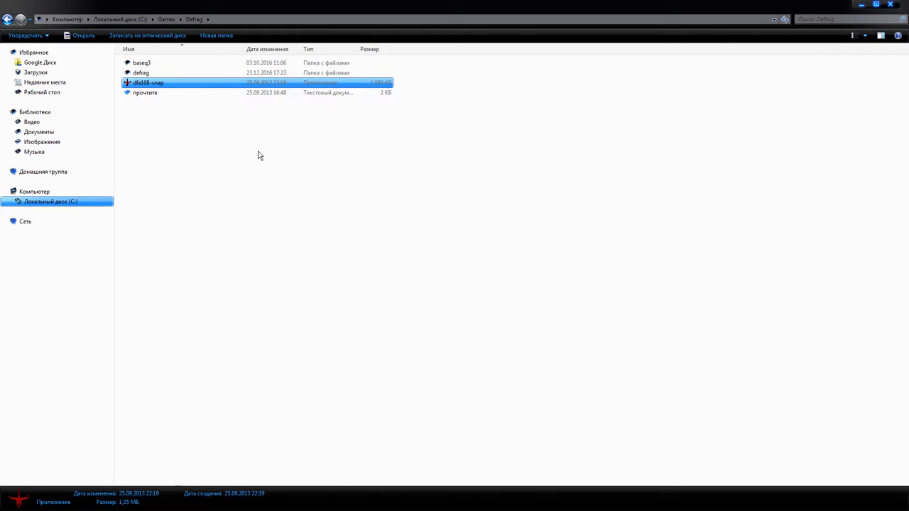
{"action": "left_click_drag", "start_coordinate": [286, 169], "coordinate": [130, 64]}
{"action": "left_click", "coordinate": [141, 74]}
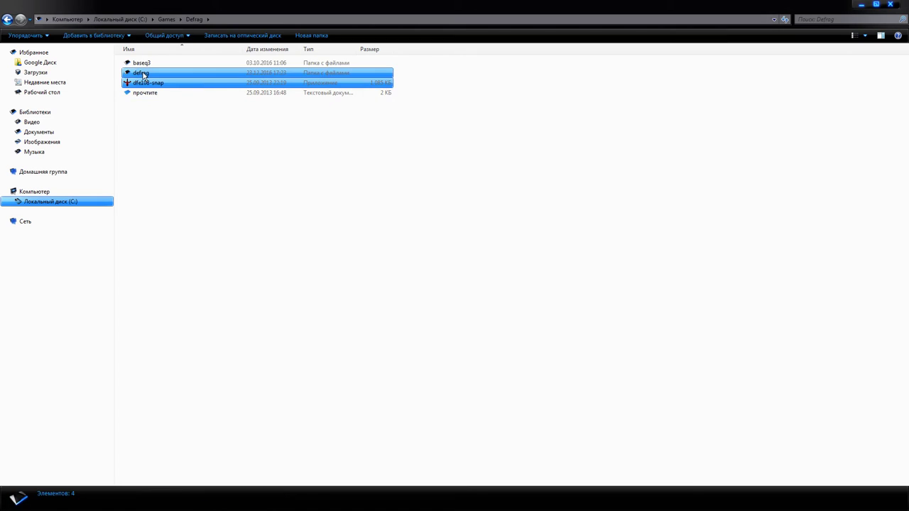
{"action": "double_click", "coordinate": [142, 74]}
{"action": "key", "text": "BackSpace"}
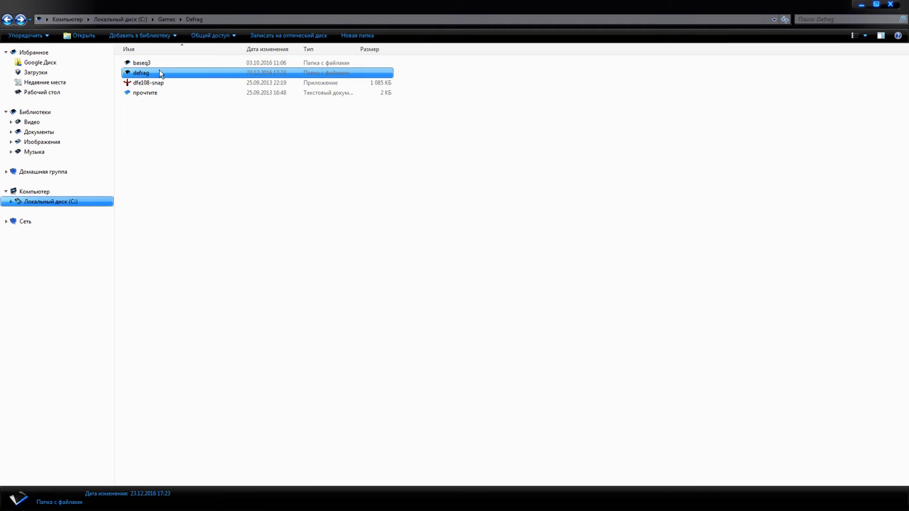
Step: Open the baseq3 folder and examine its pak0 to pak8 archives and configuration files
{"action": "left_click", "coordinate": [142, 66]}
{"action": "double_click", "coordinate": [144, 64]}
{"action": "left_click_drag", "start_coordinate": [259, 269], "coordinate": [135, 66]}
{"action": "left_click_drag", "start_coordinate": [255, 234], "coordinate": [137, 60]}
{"action": "left_click", "coordinate": [248, 224]}
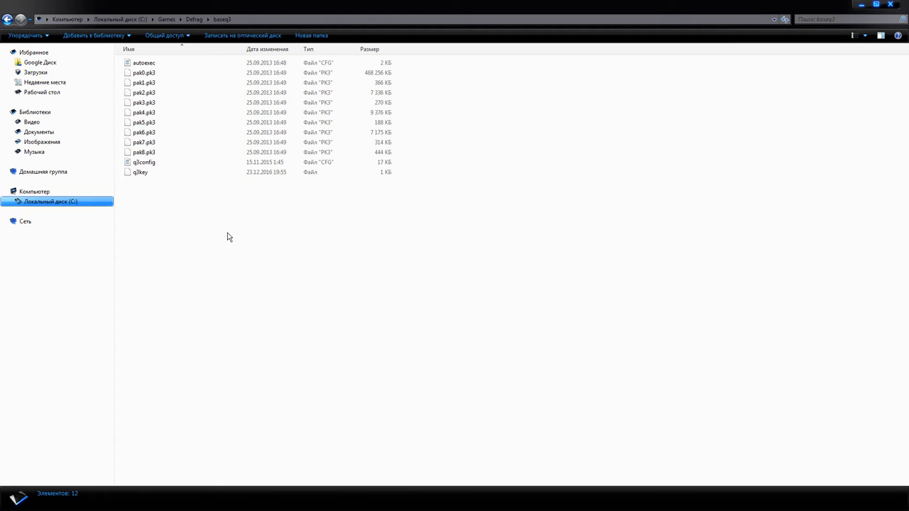
{"action": "left_click_drag", "start_coordinate": [248, 243], "coordinate": [161, 60]}
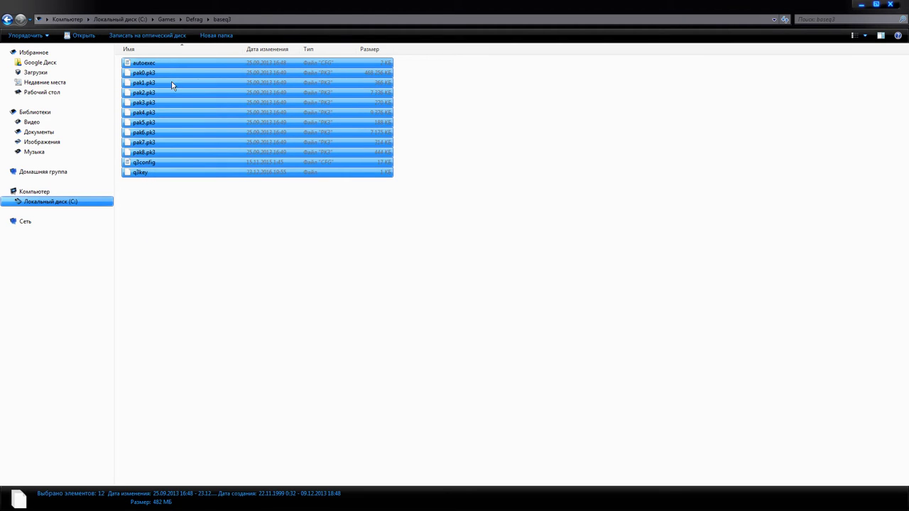
{"action": "left_click", "coordinate": [184, 74]}
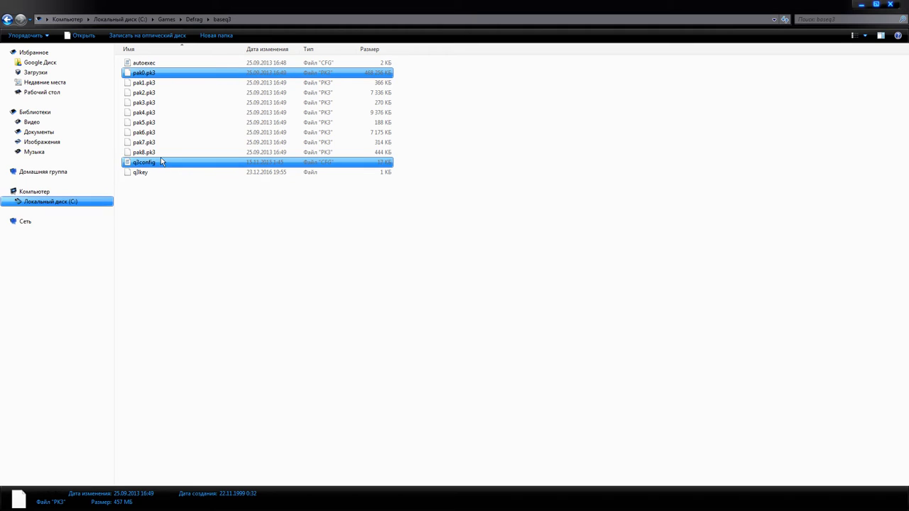
{"action": "left_click_drag", "start_coordinate": [431, 260], "coordinate": [151, 63]}
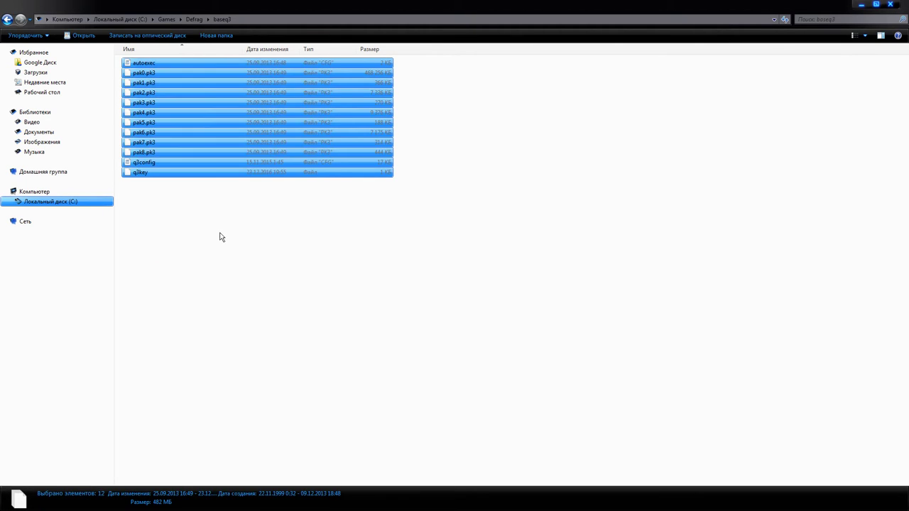
{"action": "left_click", "coordinate": [142, 72]}
Step: Go back to the Defrag folder, open its defrag subfolder and look over the .pk3 map files
{"action": "left_click", "coordinate": [7, 19]}
{"action": "left_click", "coordinate": [172, 76], "text": "ctrl"}
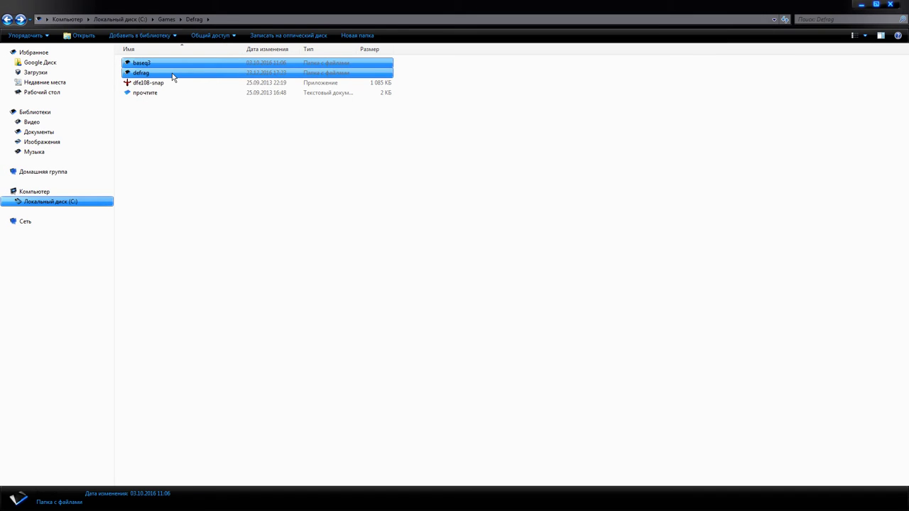
{"action": "double_click", "coordinate": [173, 74]}
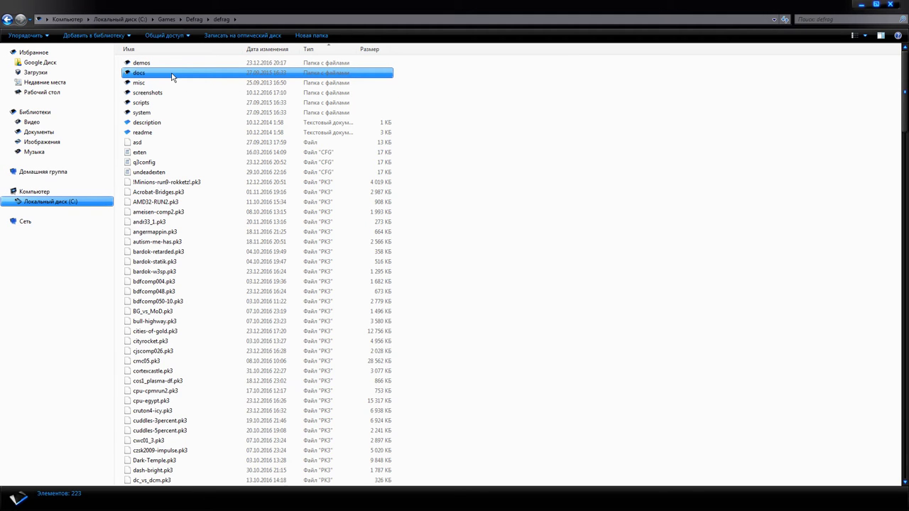
{"action": "left_click", "coordinate": [302, 342]}
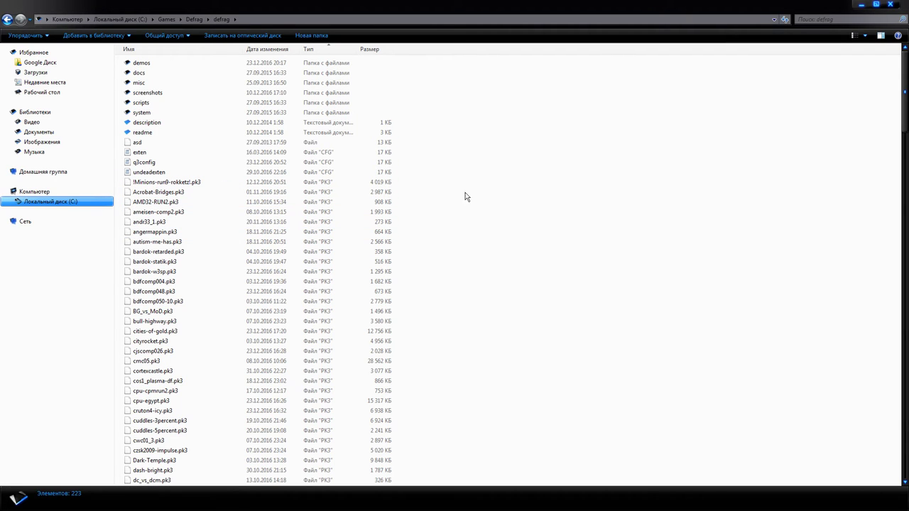
{"action": "left_click_drag", "start_coordinate": [608, 174], "coordinate": [202, 390]}
{"action": "left_click", "coordinate": [509, 349]}
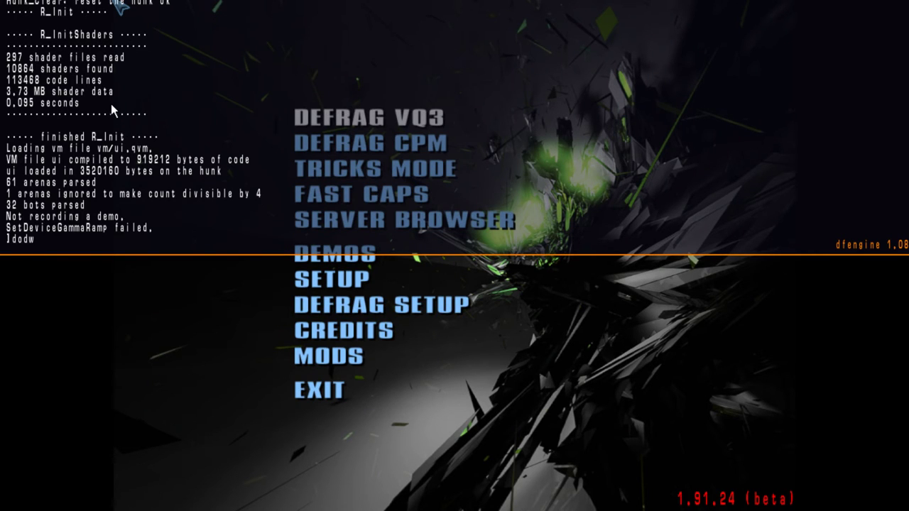
Step: Switch to the Defrag game and run the console command \download with the placeholder map name "name"
{"action": "type", "text": "n"}
{"action": "key", "text": "Tab"}
{"action": "type", "text": "name"}
{"action": "key", "text": "Return"}
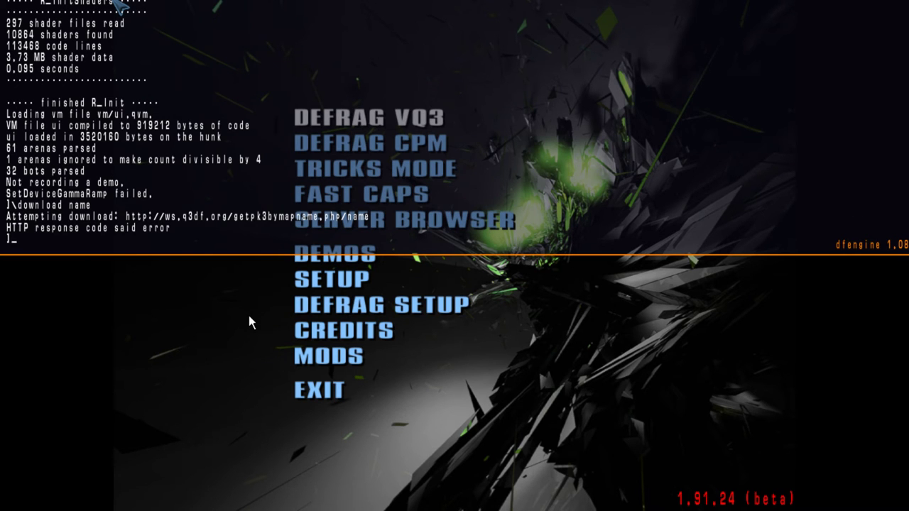
Step: Switch back to Windows Explorer and look through the .pk3 map files in the defrag folder
{"action": "key", "text": "alt+Tab"}
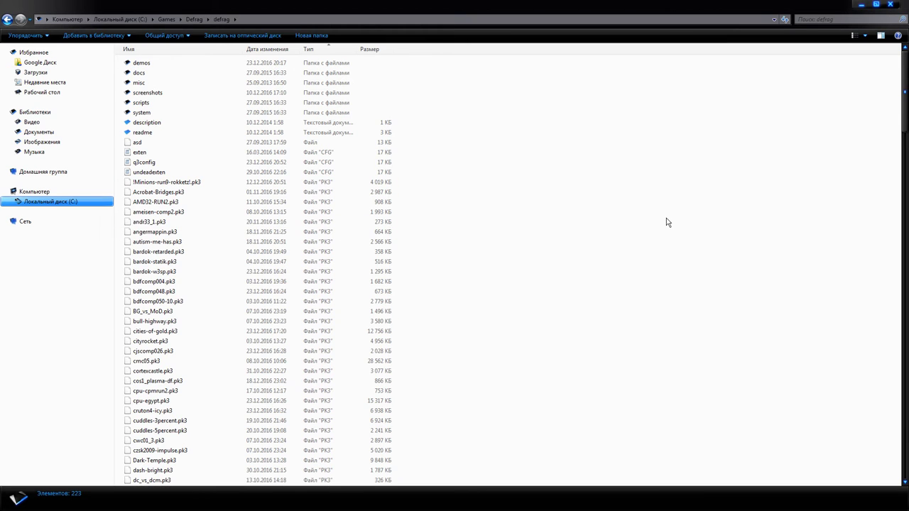
{"action": "left_click_drag", "start_coordinate": [665, 218], "coordinate": [177, 424]}
{"action": "left_click", "coordinate": [537, 257]}
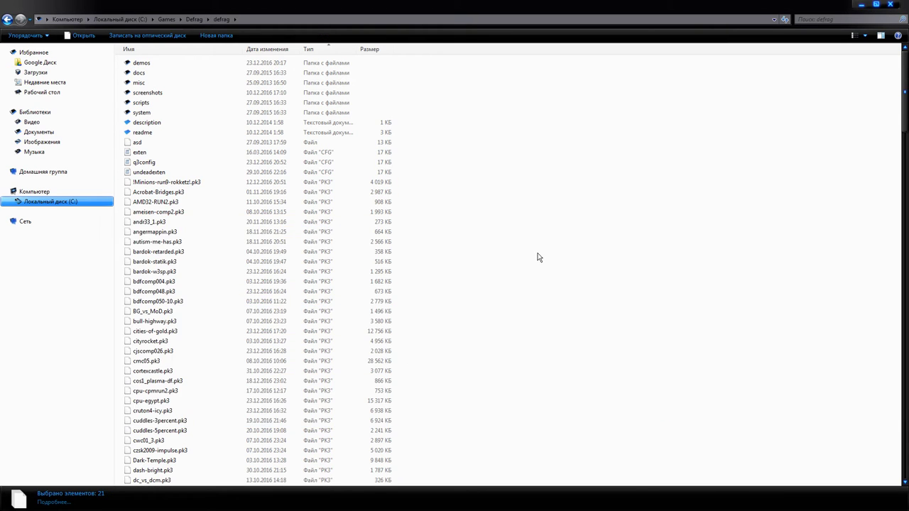
{"action": "left_click_drag", "start_coordinate": [520, 175], "coordinate": [157, 439]}
{"action": "left_click", "coordinate": [546, 311]}
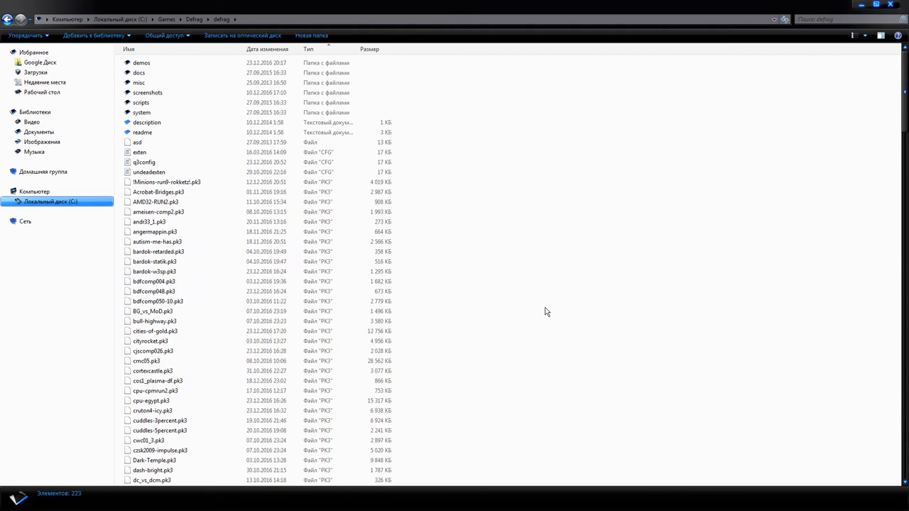
{"action": "left_click", "coordinate": [174, 243]}
{"action": "left_click", "coordinate": [225, 314]}
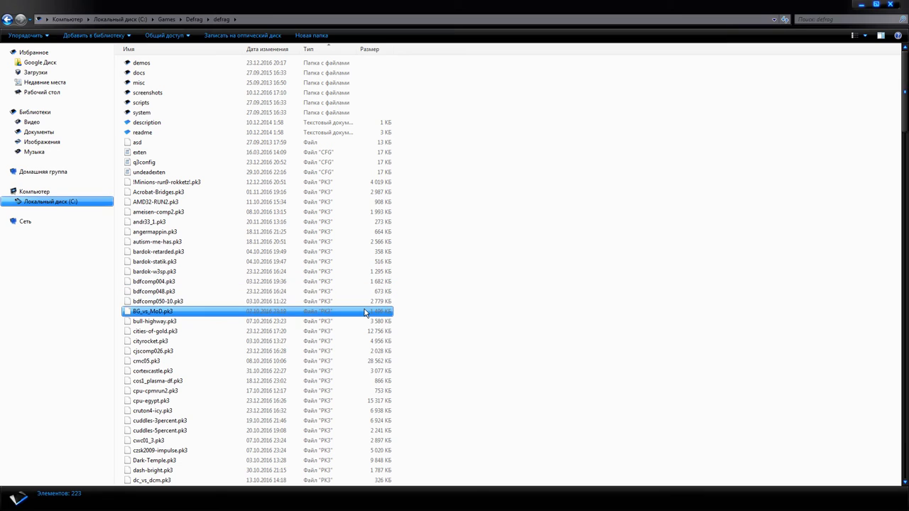
{"action": "left_click_drag", "start_coordinate": [495, 233], "coordinate": [344, 372]}
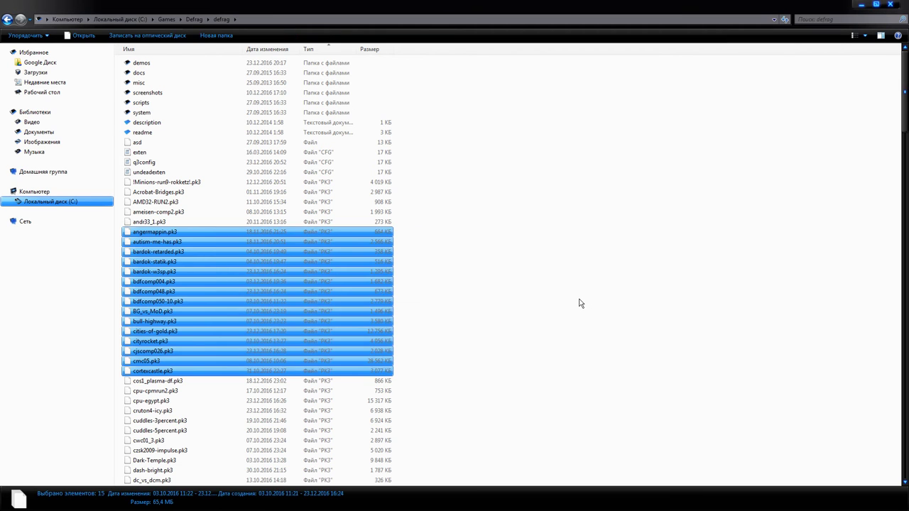
{"action": "left_click", "coordinate": [419, 272]}
{"action": "left_click", "coordinate": [373, 264]}
{"action": "scroll", "coordinate": [370, 262], "scroll_direction": "down", "scroll_amount": 10}
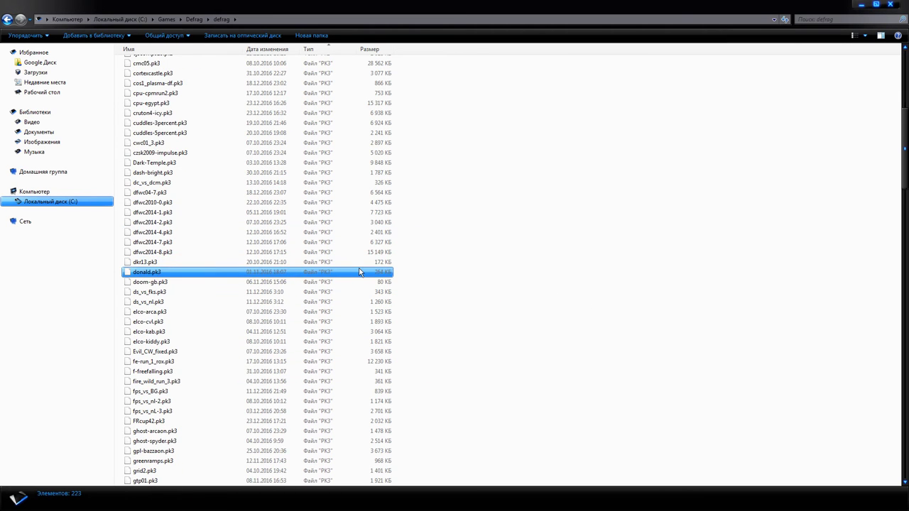
{"action": "scroll", "coordinate": [401, 273], "scroll_direction": "up", "scroll_amount": 12}
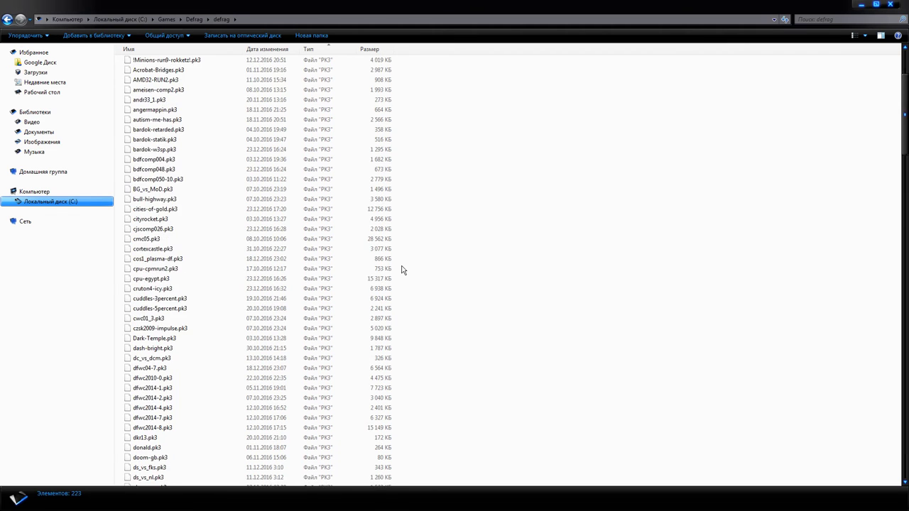
Step: Open the demos folder inside defrag and look through the recorded .dm_68 demo files
{"action": "left_click", "coordinate": [219, 65]}
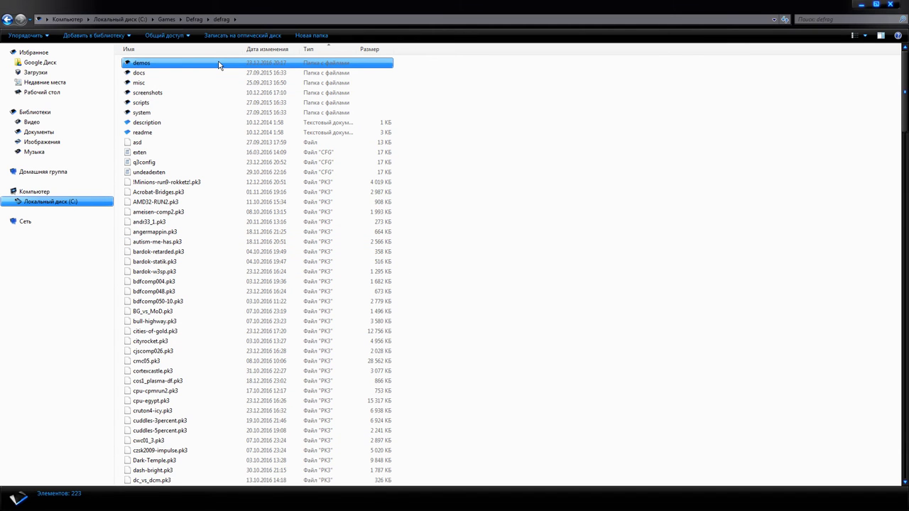
{"action": "double_click", "coordinate": [218, 65]}
{"action": "left_click", "coordinate": [192, 104]}
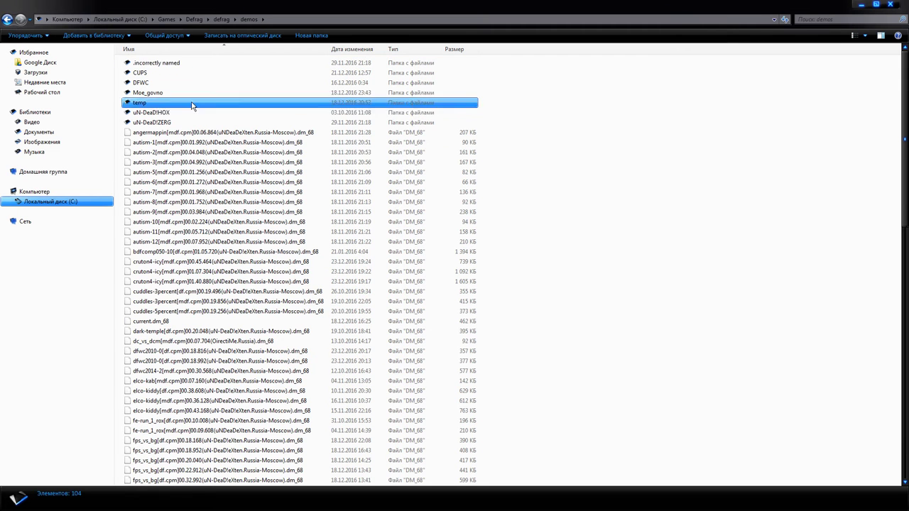
{"action": "scroll", "coordinate": [216, 204], "scroll_direction": "down", "scroll_amount": 14}
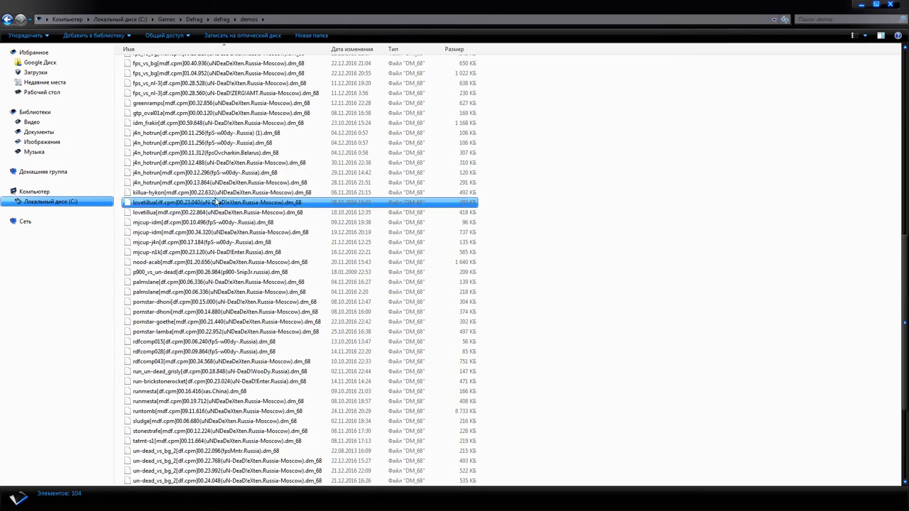
{"action": "scroll", "coordinate": [315, 284], "scroll_direction": "down", "scroll_amount": 2}
{"action": "left_click_drag", "start_coordinate": [608, 408], "coordinate": [164, 126]}
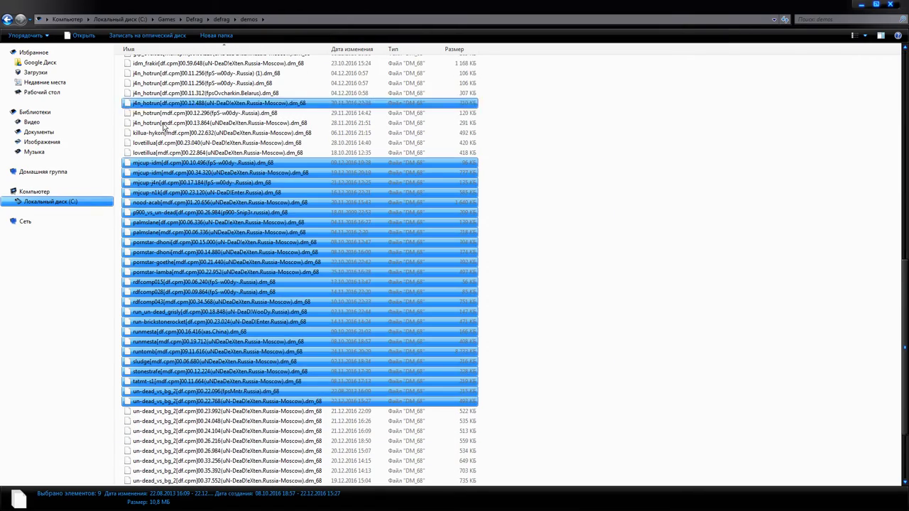
Step: Go back to the defrag folder, reopen its demos subfolder briefly and return to defrag
{"action": "key", "text": "BackSpace"}
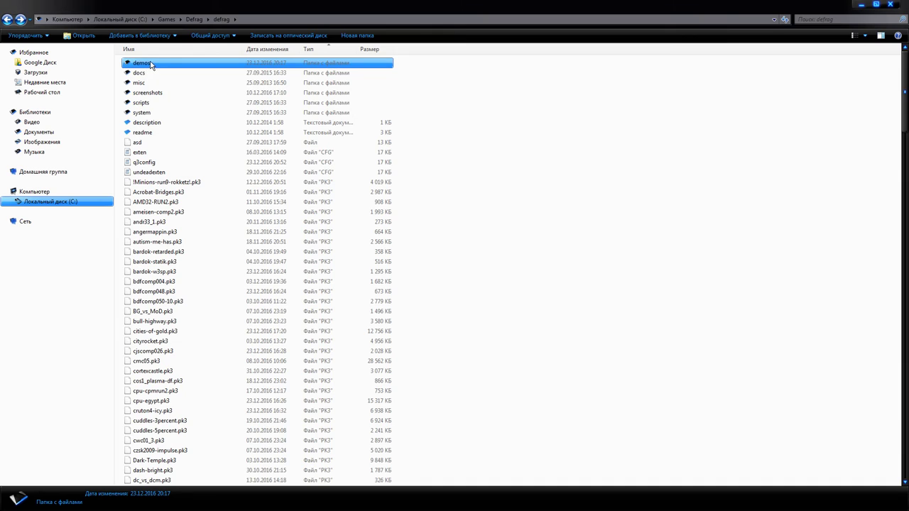
{"action": "double_click", "coordinate": [151, 66]}
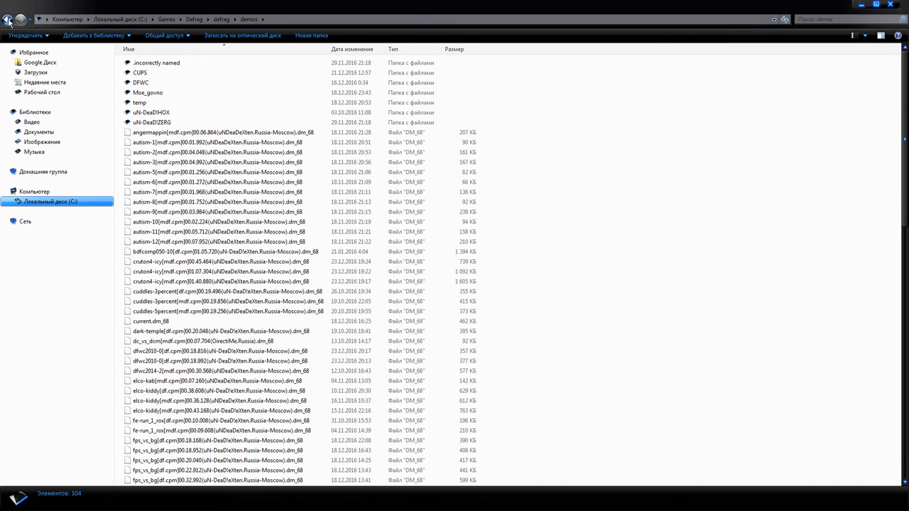
{"action": "left_click", "coordinate": [9, 20]}
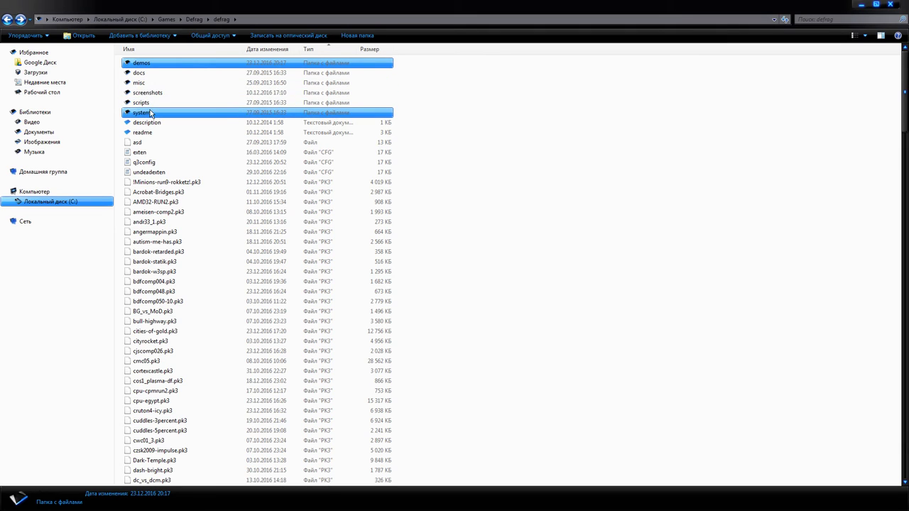
Step: Open the system folder inside defrag, look through the .crc files in its checksums subfolder and return to system
{"action": "double_click", "coordinate": [150, 112]}
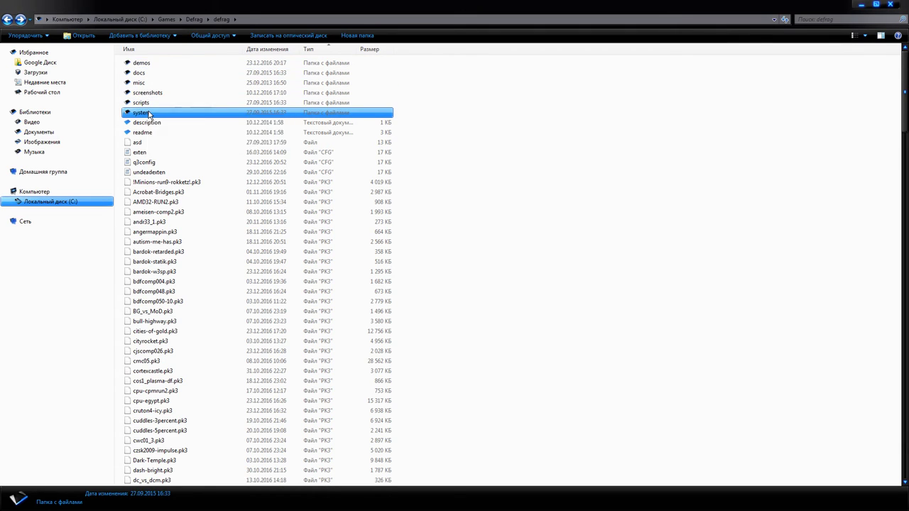
{"action": "left_click", "coordinate": [10, 21]}
{"action": "double_click", "coordinate": [158, 113]}
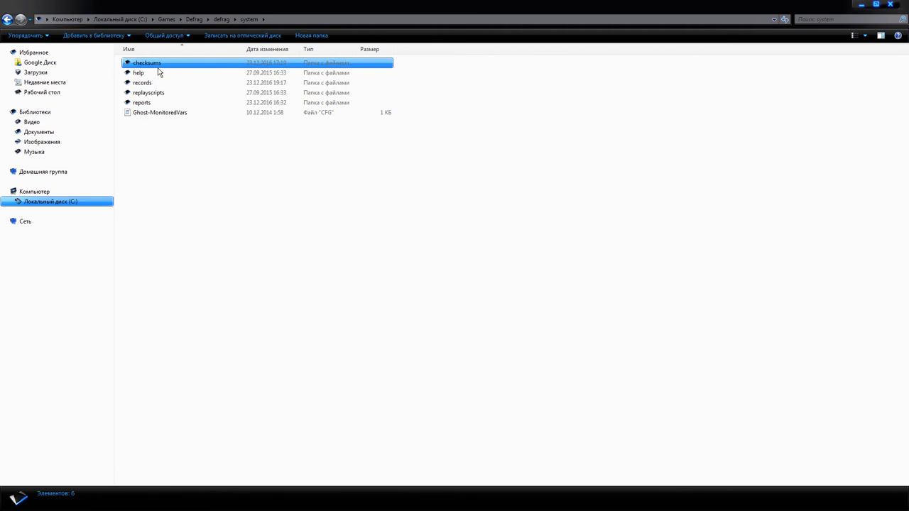
{"action": "double_click", "coordinate": [160, 64]}
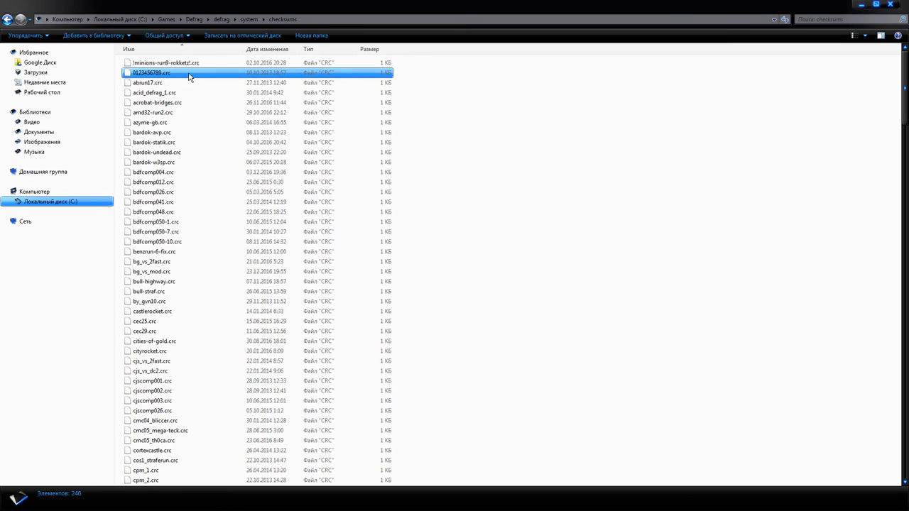
{"action": "scroll", "coordinate": [183, 125], "scroll_direction": "down", "scroll_amount": 16}
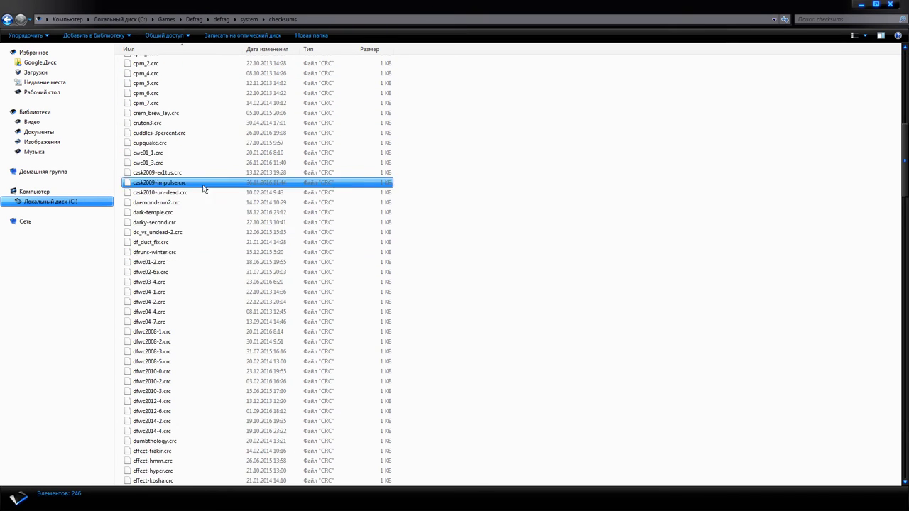
{"action": "scroll", "coordinate": [181, 213], "scroll_direction": "down", "scroll_amount": 12}
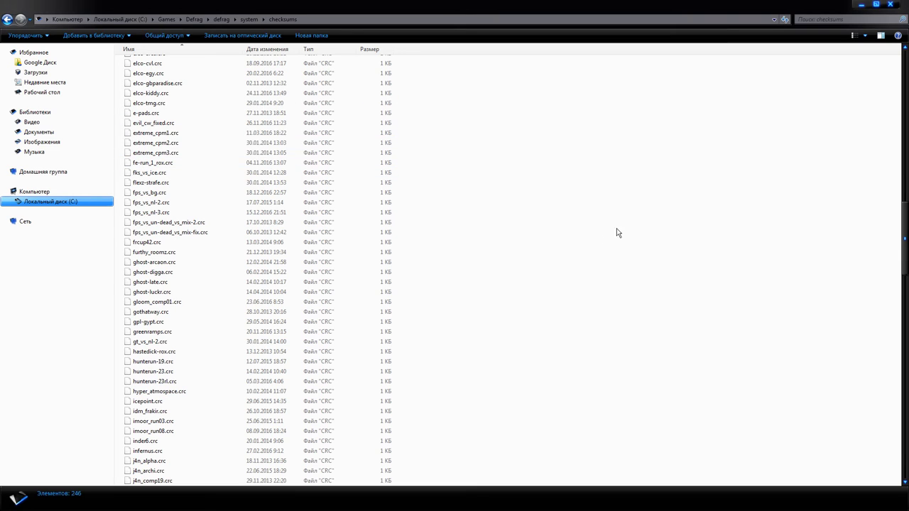
{"action": "left_click", "coordinate": [8, 20]}
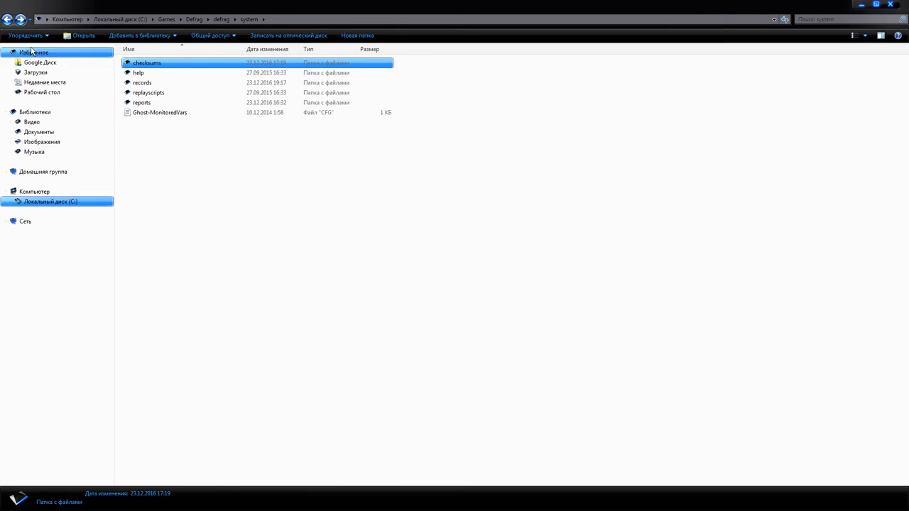
Step: Open the records subfolder of system, look through the .rec record files and return to system
{"action": "double_click", "coordinate": [161, 84]}
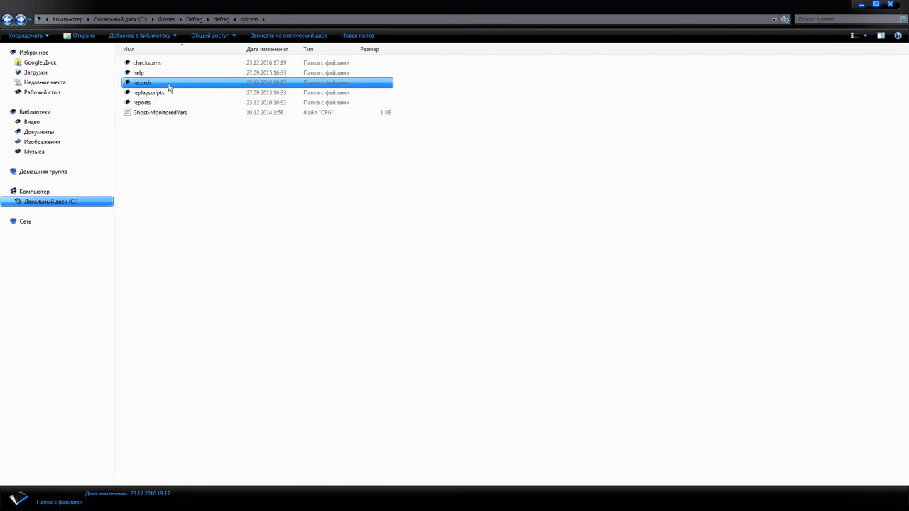
{"action": "scroll", "coordinate": [237, 155], "scroll_direction": "down", "scroll_amount": 8}
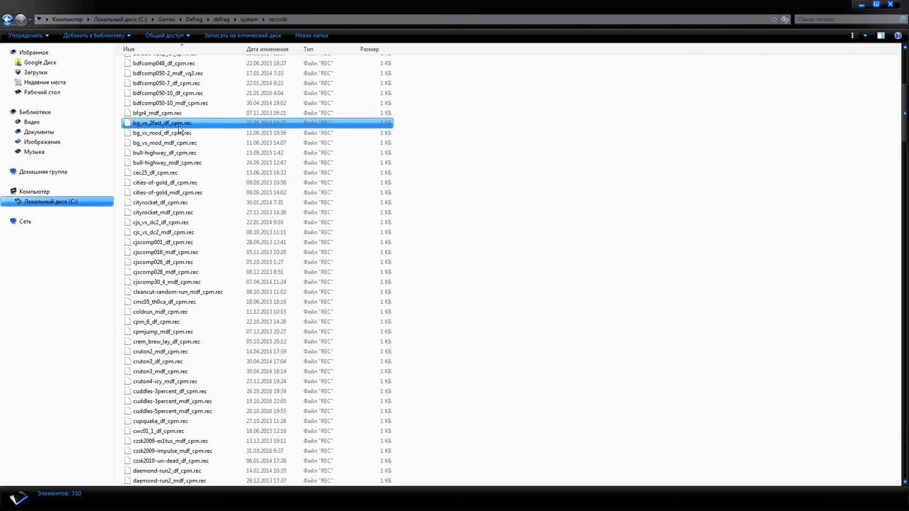
{"action": "double_click", "coordinate": [253, 255]}
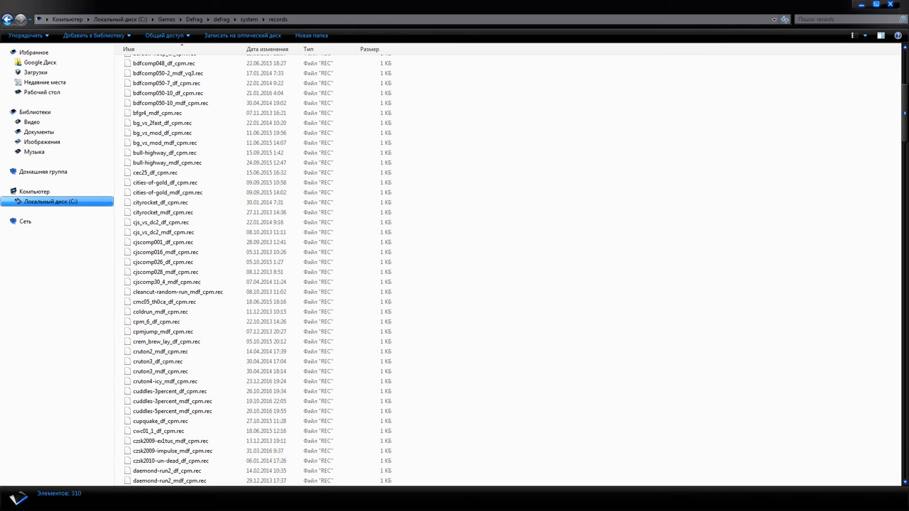
{"action": "scroll", "coordinate": [201, 323], "scroll_direction": "up", "scroll_amount": 8}
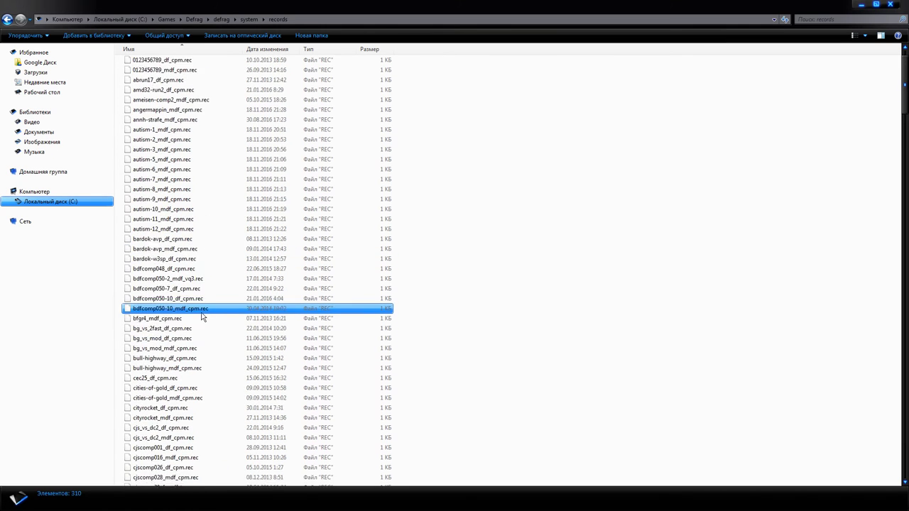
{"action": "left_click", "coordinate": [7, 20]}
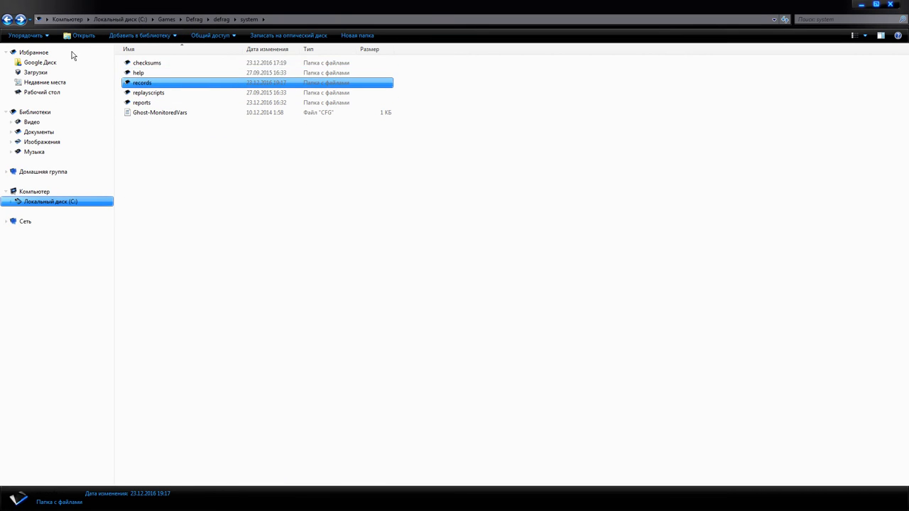
Step: Go back to the defrag folder, open its screenshots subfolder, view the image shot0000 and return to defrag
{"action": "key", "text": "BackSpace"}
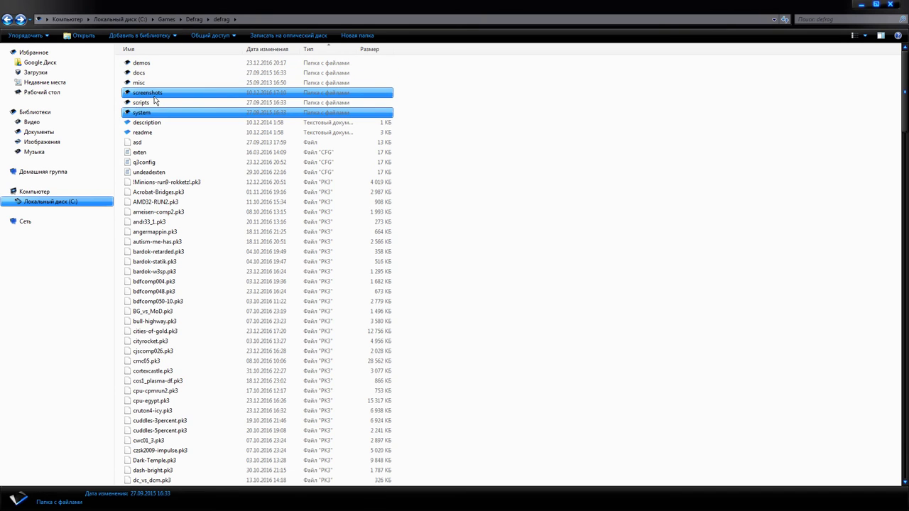
{"action": "double_click", "coordinate": [148, 93]}
{"action": "left_click_drag", "start_coordinate": [376, 204], "coordinate": [122, 48]}
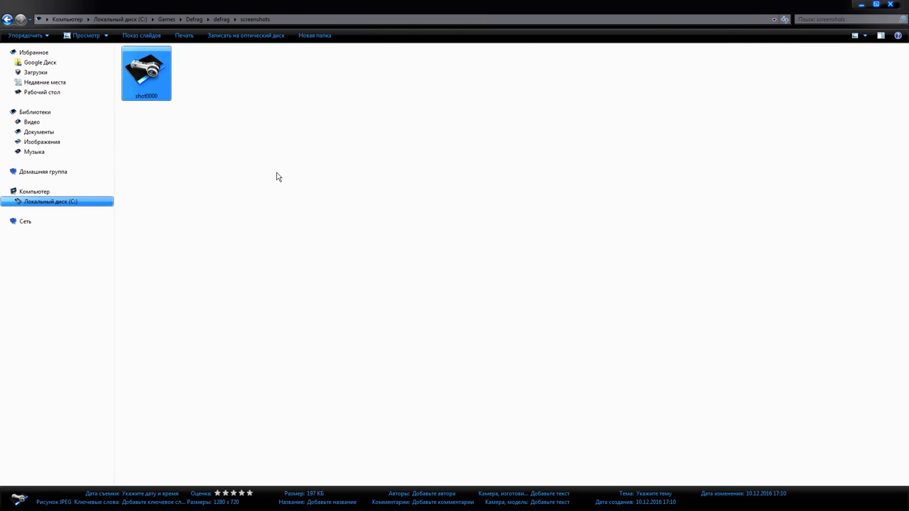
{"action": "left_click", "coordinate": [174, 121]}
{"action": "left_click", "coordinate": [6, 19]}
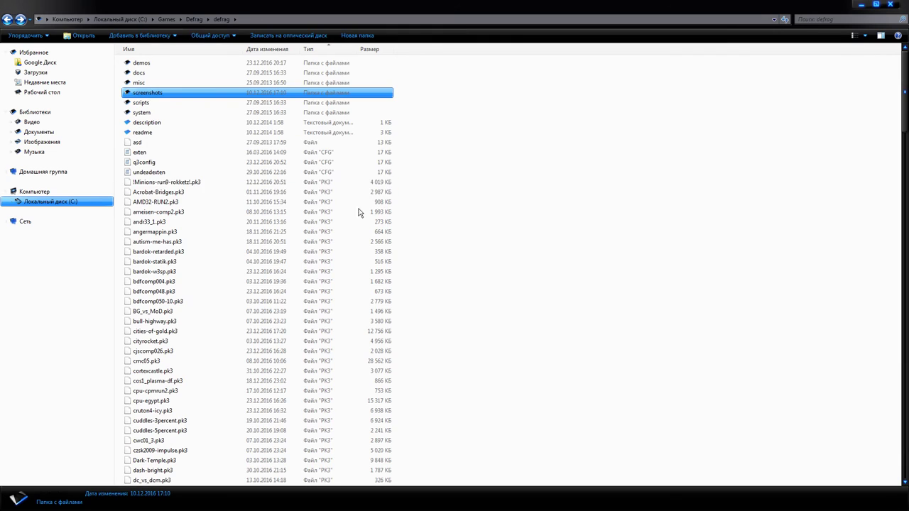
Step: Look through the whole list of .pk3 map files in the defrag folder and return to its beginning
{"action": "left_click", "coordinate": [485, 200]}
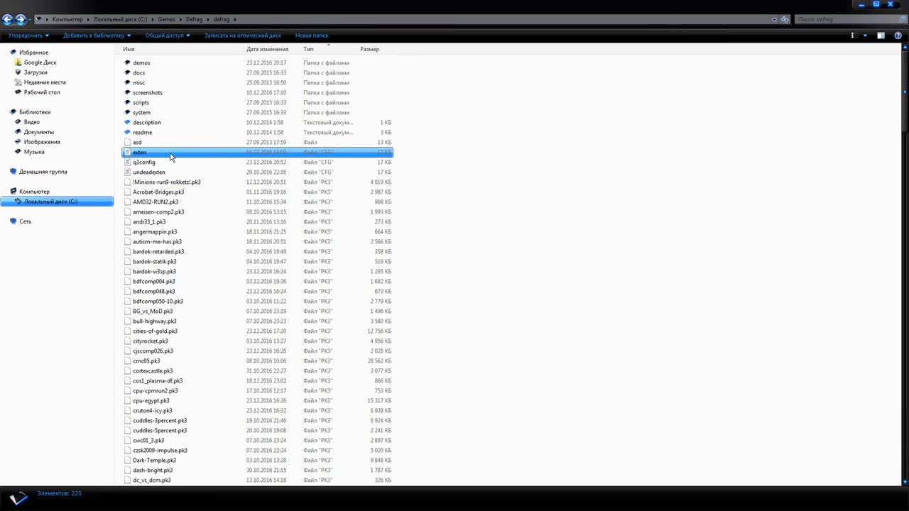
{"action": "scroll", "coordinate": [241, 205], "scroll_direction": "down", "scroll_amount": 20}
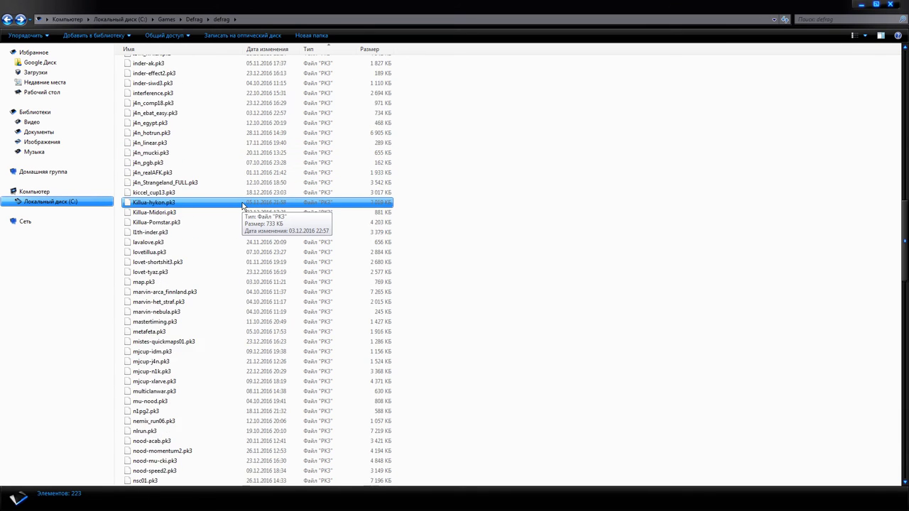
{"action": "scroll", "coordinate": [243, 205], "scroll_direction": "down", "scroll_amount": 20}
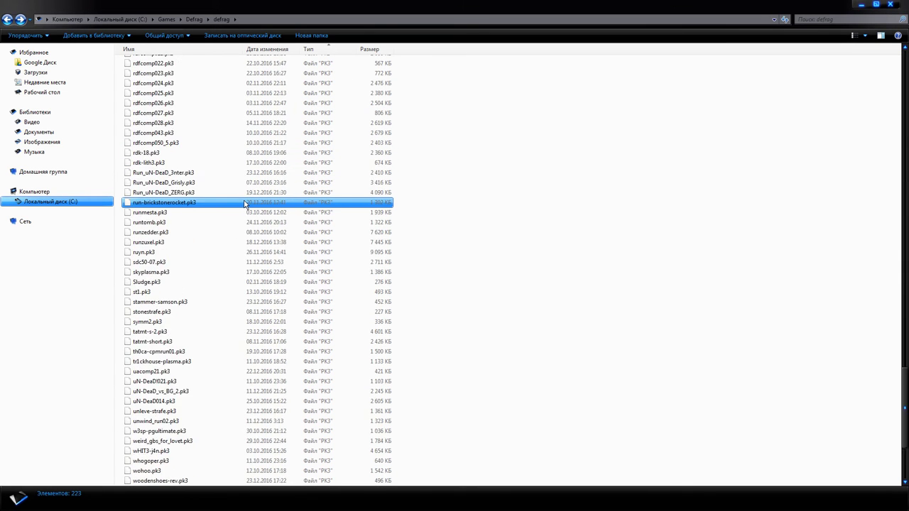
{"action": "scroll", "coordinate": [244, 193], "scroll_direction": "up", "scroll_amount": 20}
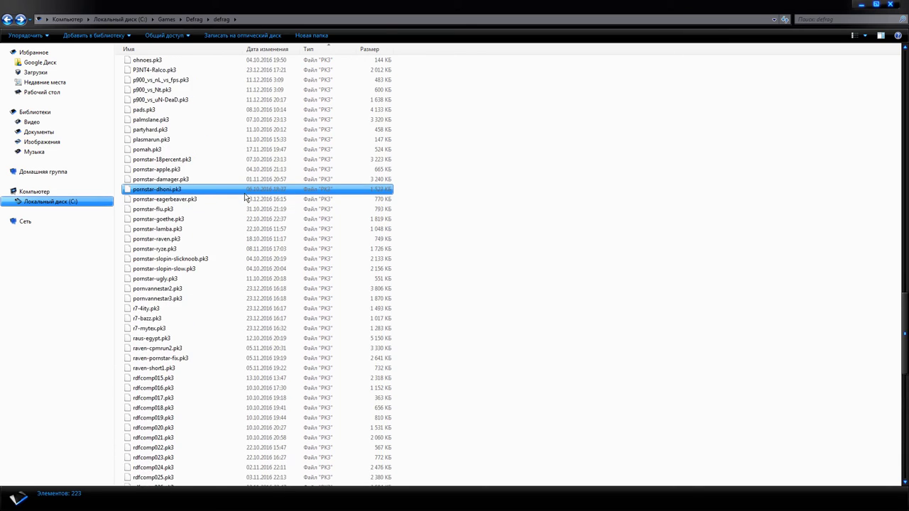
{"action": "scroll", "coordinate": [245, 193], "scroll_direction": "up", "scroll_amount": 20}
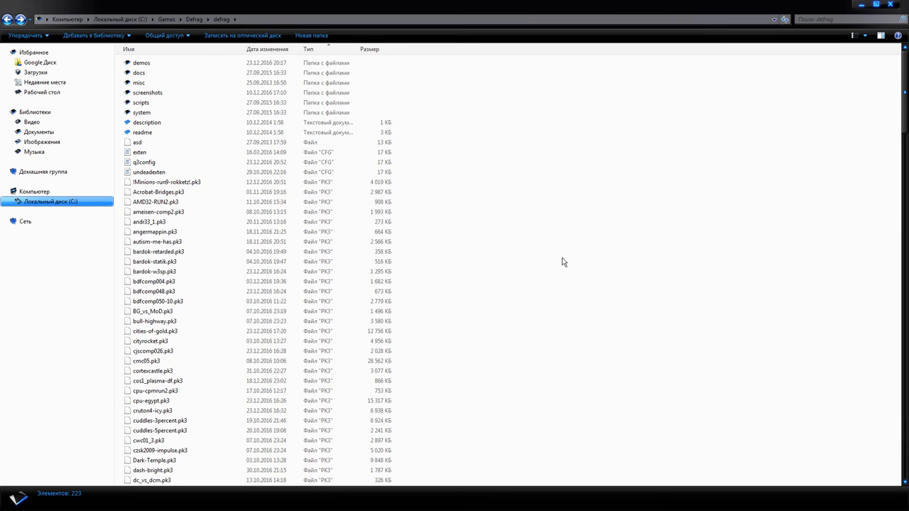
Step: Examine the configuration files exten, q3config and undeadexten in the defrag folder
{"action": "left_click_drag", "start_coordinate": [438, 115], "coordinate": [145, 79]}
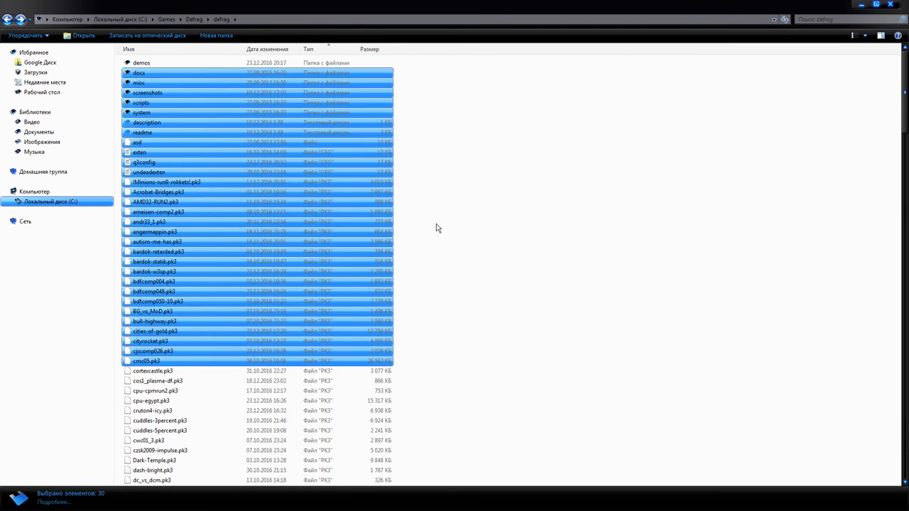
{"action": "left_click", "coordinate": [349, 170]}
{"action": "left_click", "coordinate": [191, 153], "text": "ctrl"}
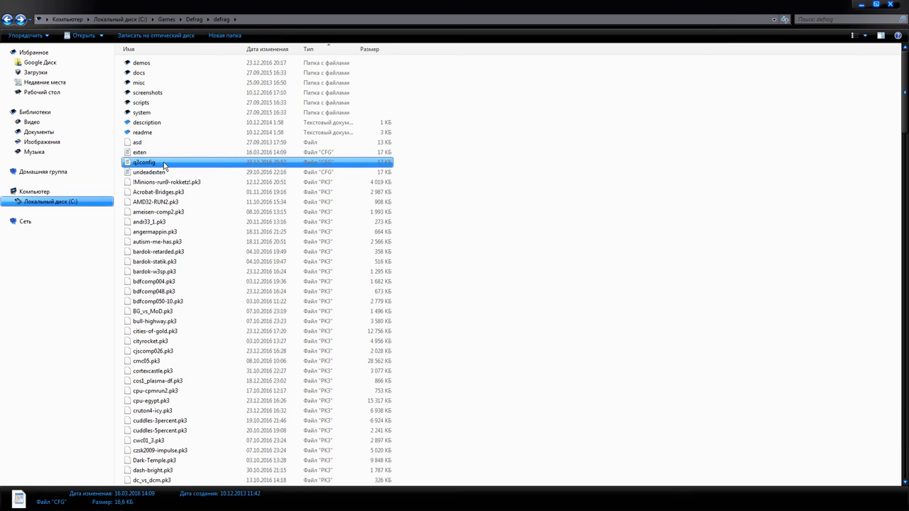
{"action": "left_click", "coordinate": [161, 172]}
{"action": "left_click", "coordinate": [160, 165], "text": "ctrl"}
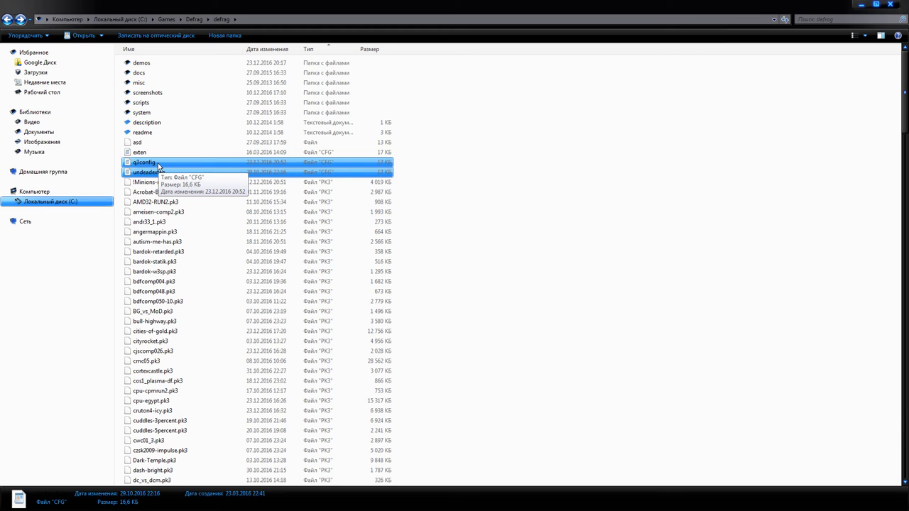
{"action": "left_click", "coordinate": [157, 162], "text": "ctrl"}
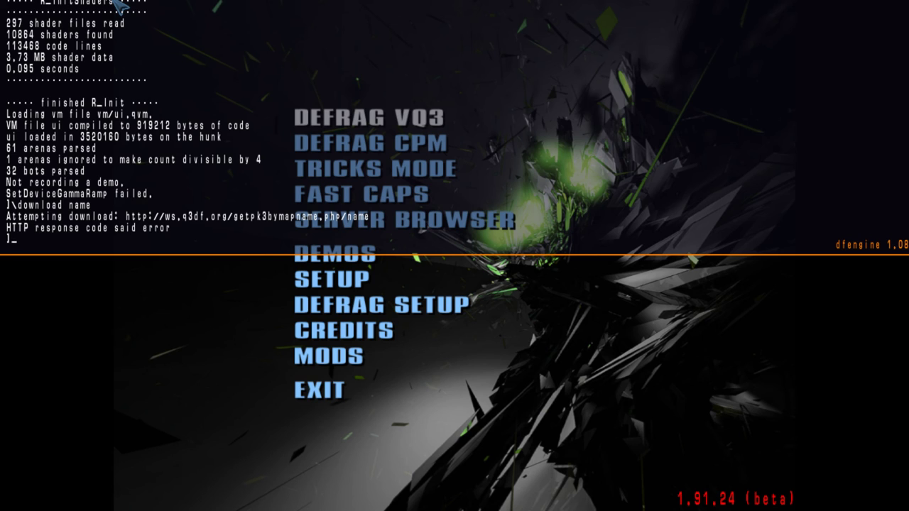
Step: Switch to the Defrag game, close the console and play the fps_vs_nl-3 demo with the time 00.28.528
{"action": "key", "text": "grave"}
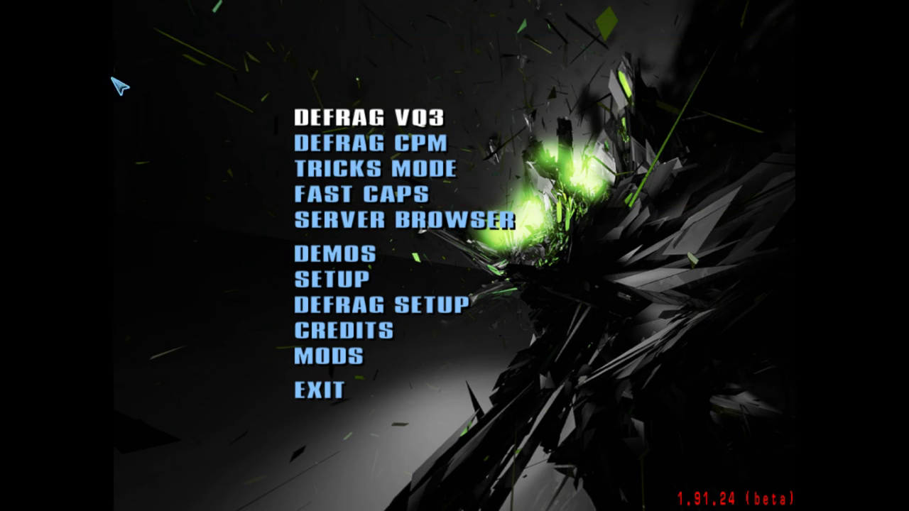
{"action": "left_click", "coordinate": [360, 254]}
{"action": "scroll", "coordinate": [360, 226], "scroll_direction": "down", "scroll_amount": 19}
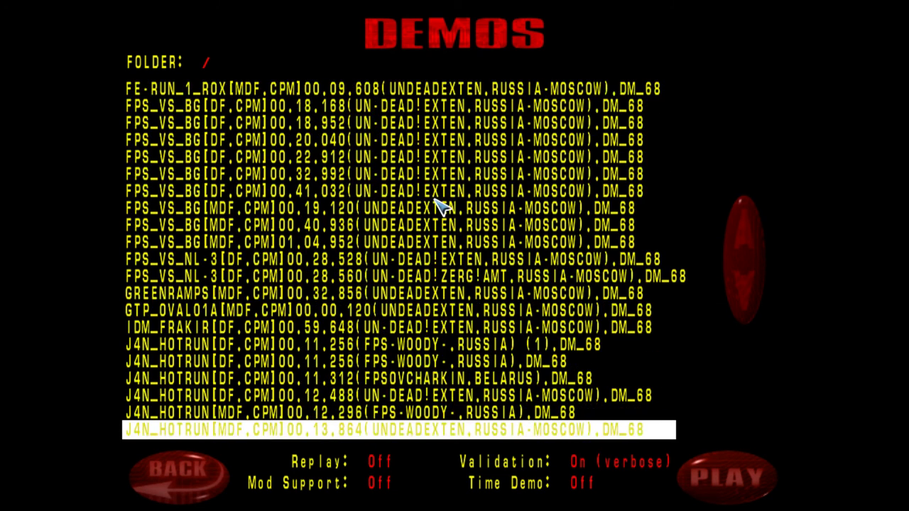
{"action": "scroll", "coordinate": [434, 199], "scroll_direction": "up", "scroll_amount": 10}
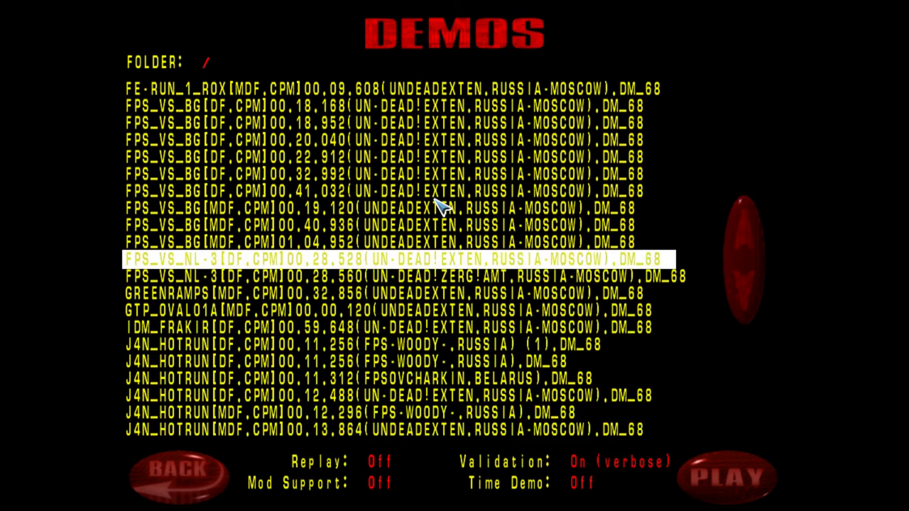
{"action": "left_click", "coordinate": [724, 483]}
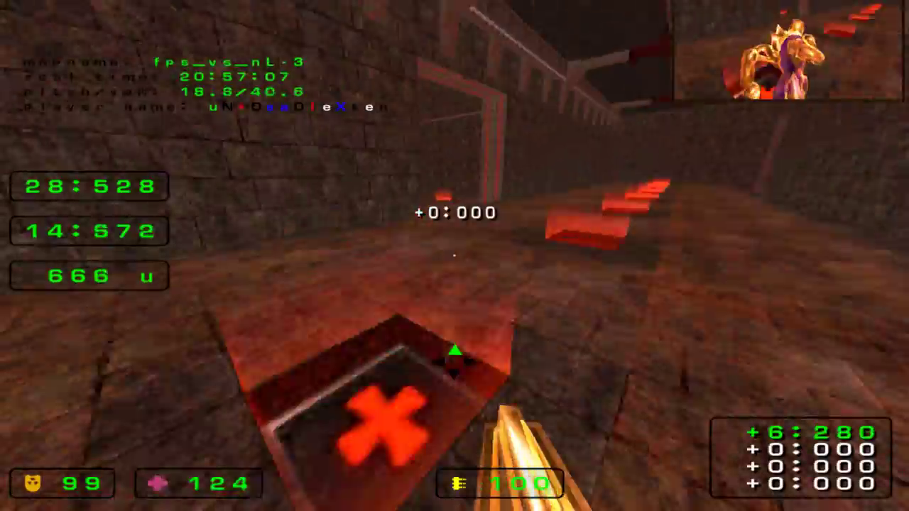
Step: Take a screenshot during demo playback with the console command \screenshotJPEG
{"action": "key", "text": "grave"}
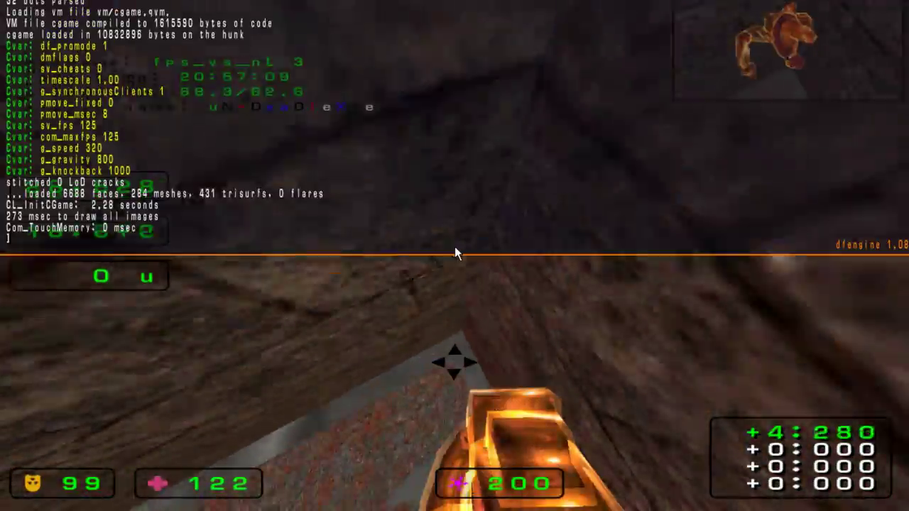
{"action": "type", "text": "scre"}
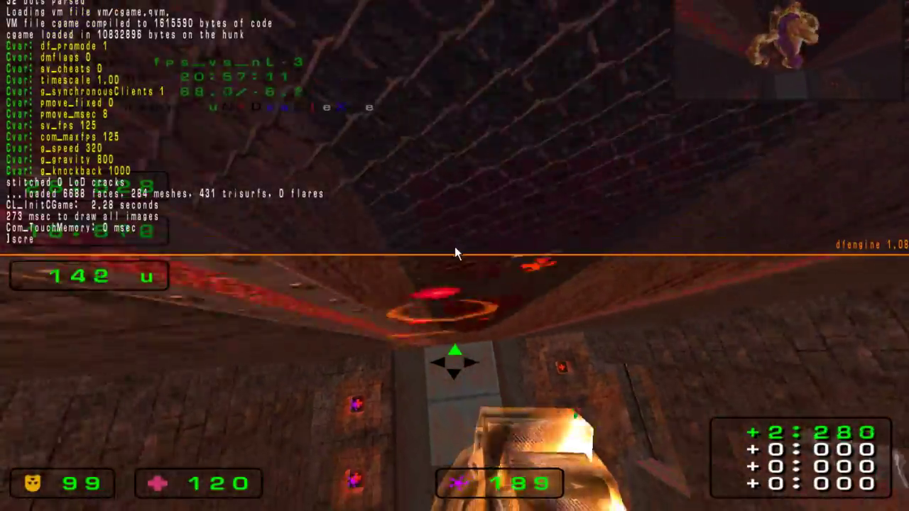
{"action": "key", "text": "Tab"}
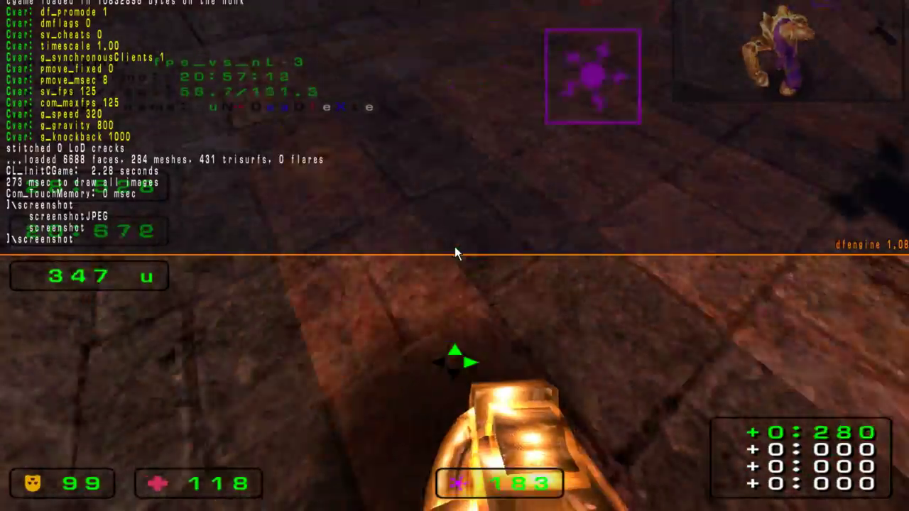
{"action": "type", "text": "JPEG"}
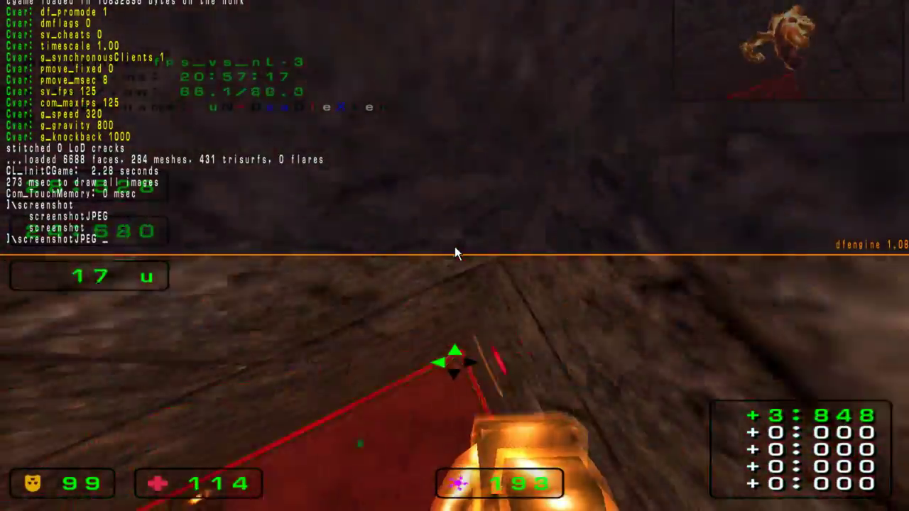
{"action": "key", "text": "Return"}
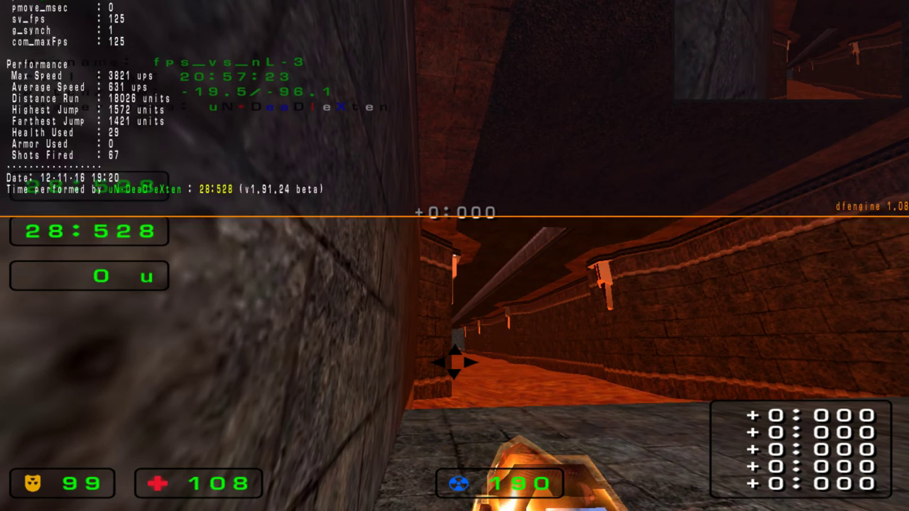
{"action": "key", "text": "grave"}
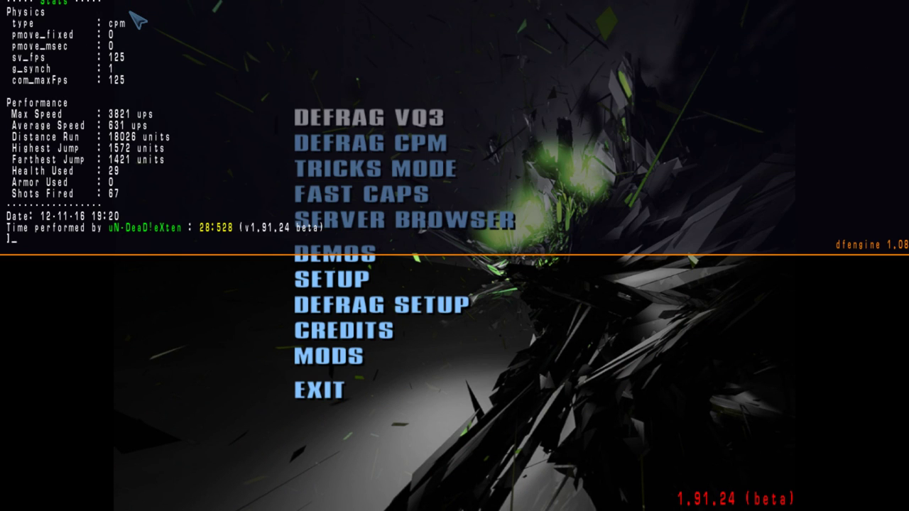